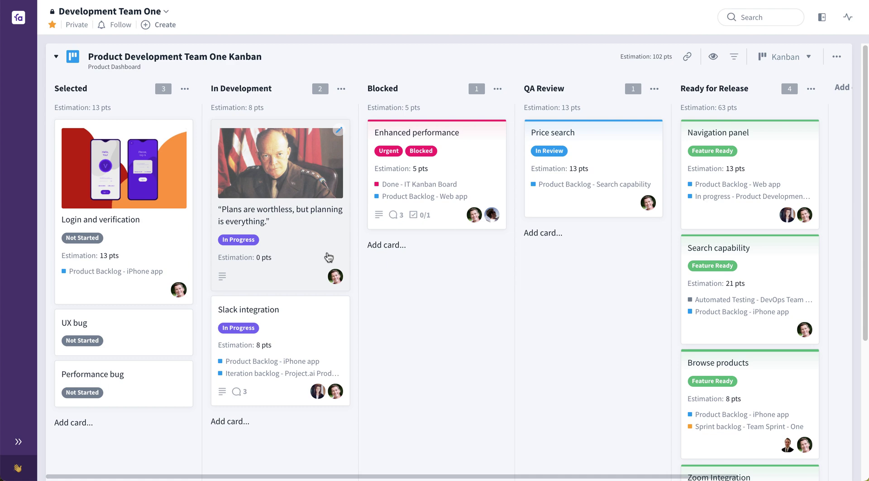
- Review the quote card's details, then move Login and verification from Selected into QA Review
click(327, 256)
scroll(389, 295, down, 2)
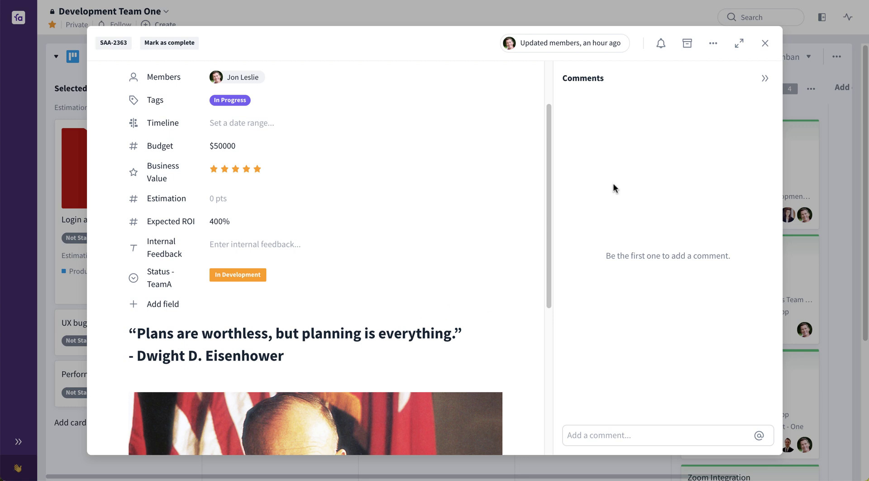
click(766, 44)
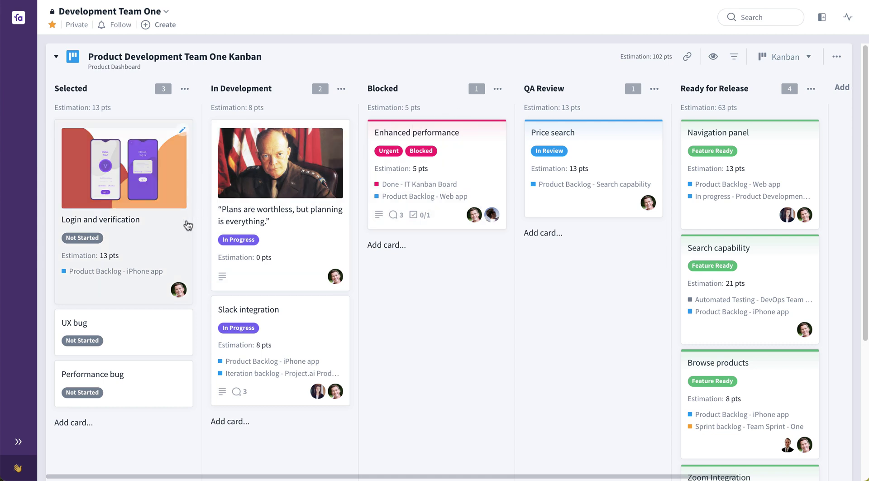
drag(157, 234, 553, 217)
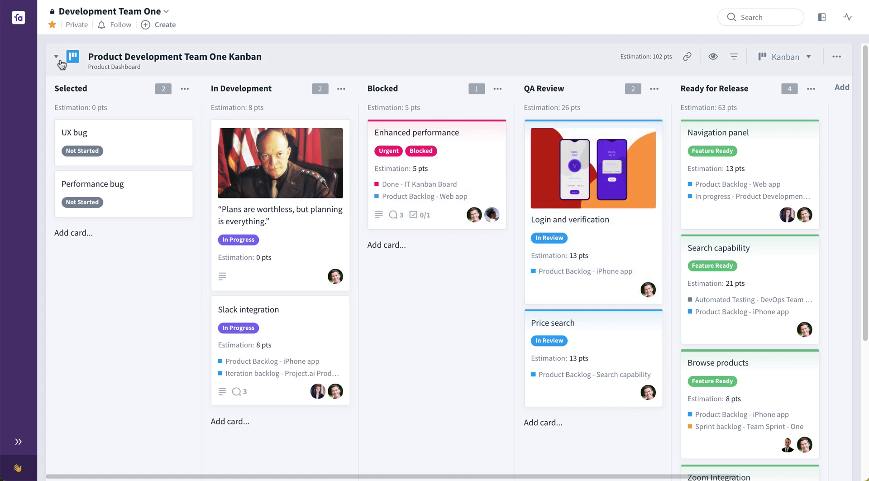
- Collapse and re-expand Product Development Team One, then expand the DevOps Team Kanban below it
click(57, 57)
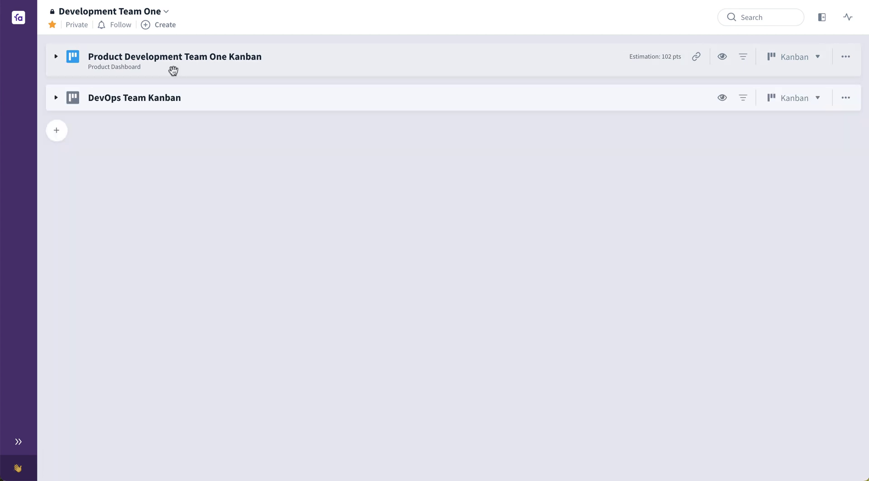
click(58, 63)
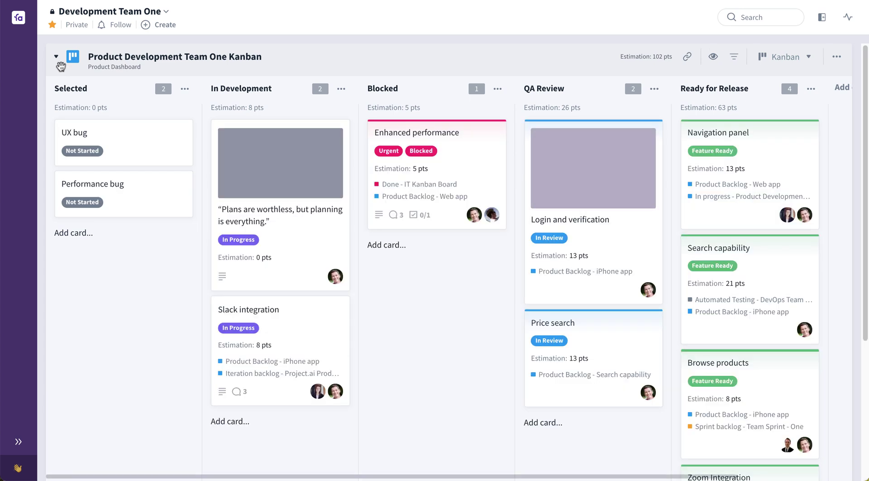
scroll(137, 181, down, 5)
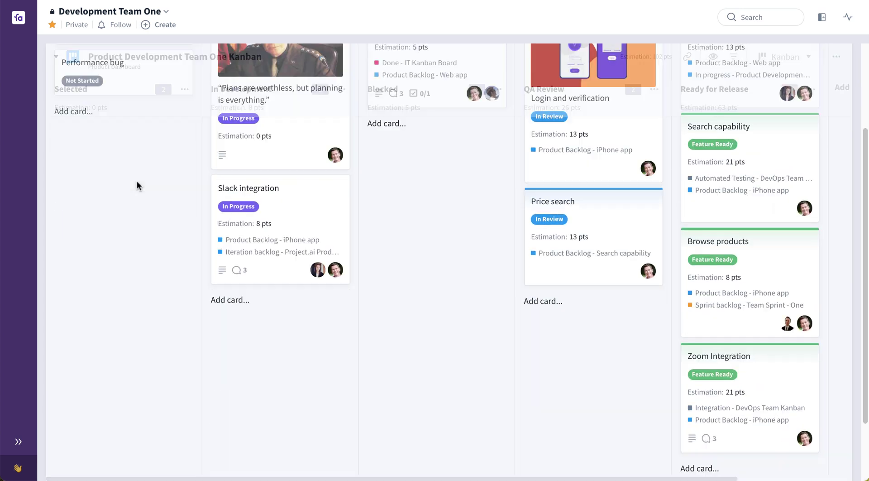
click(56, 429)
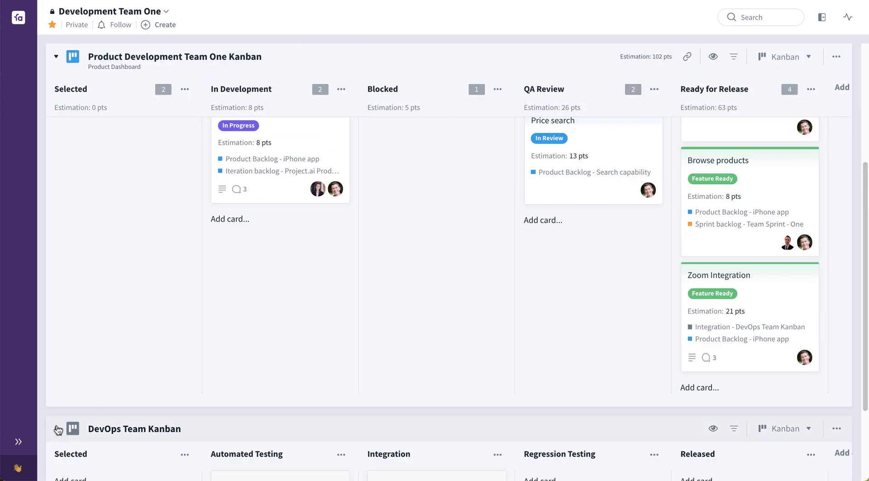
scroll(191, 381, down, 3)
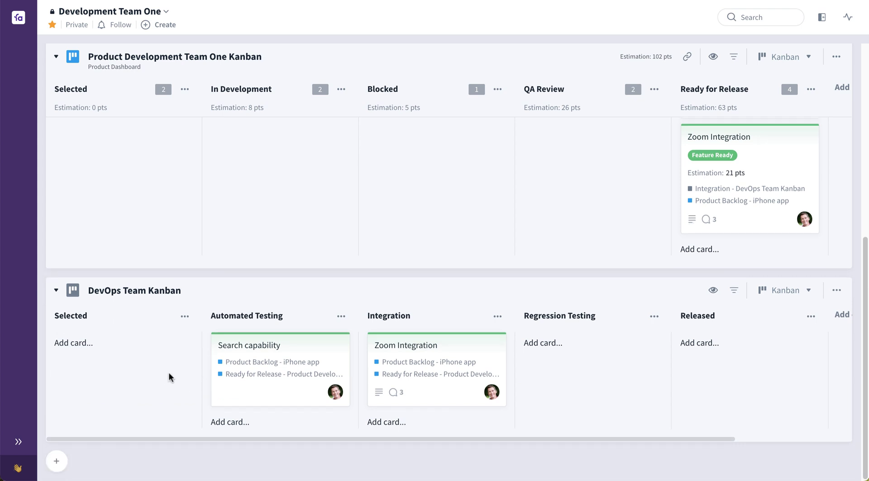
scroll(174, 358, up, 1)
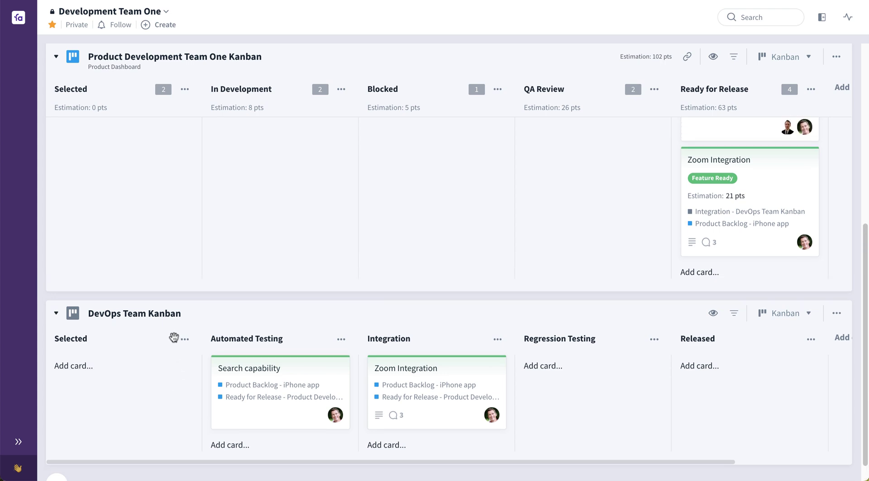
scroll(174, 342, up, 7)
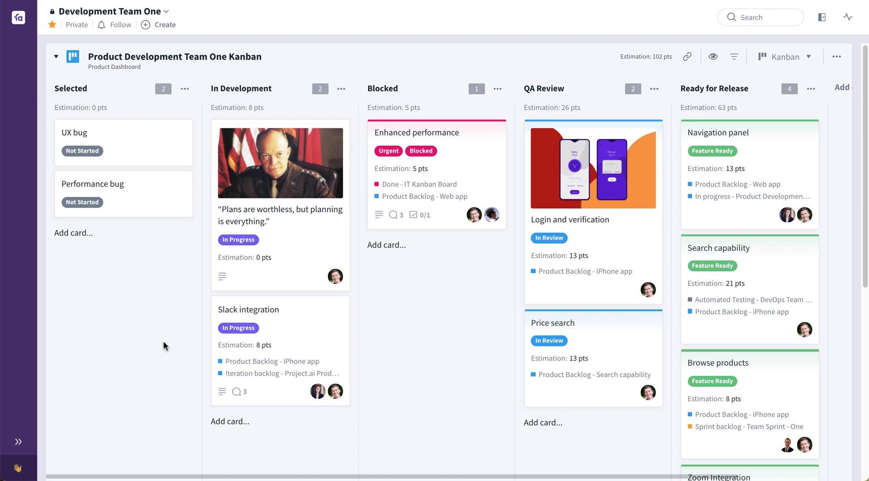
- Link the Login and verification card into the DevOps Team Kanban's Automated Testing column
scroll(163, 342, down, 5)
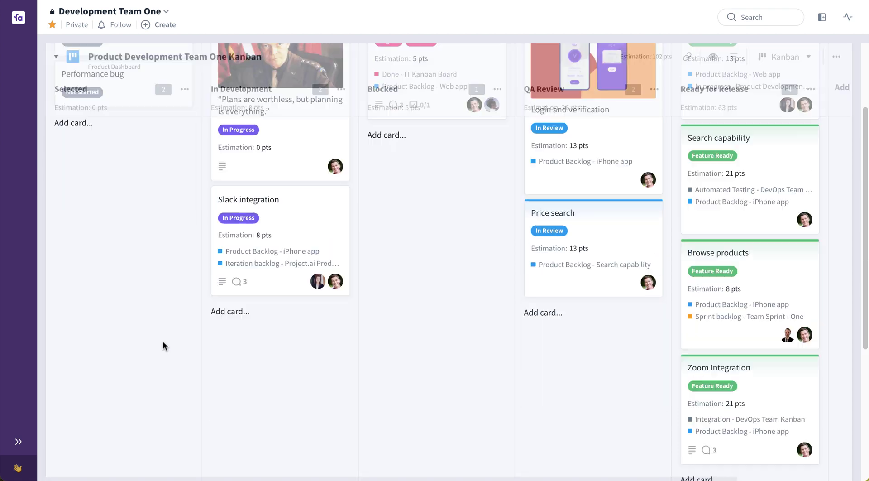
scroll(166, 338, up, 5)
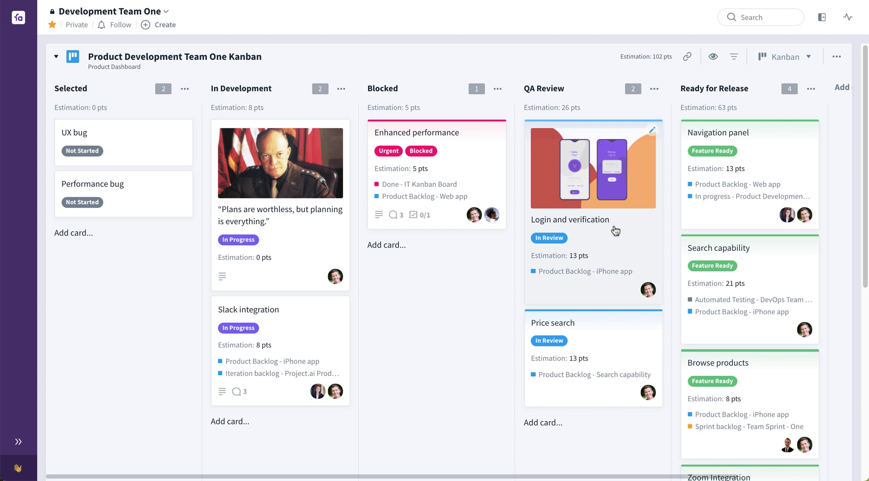
drag(615, 232, 251, 398)
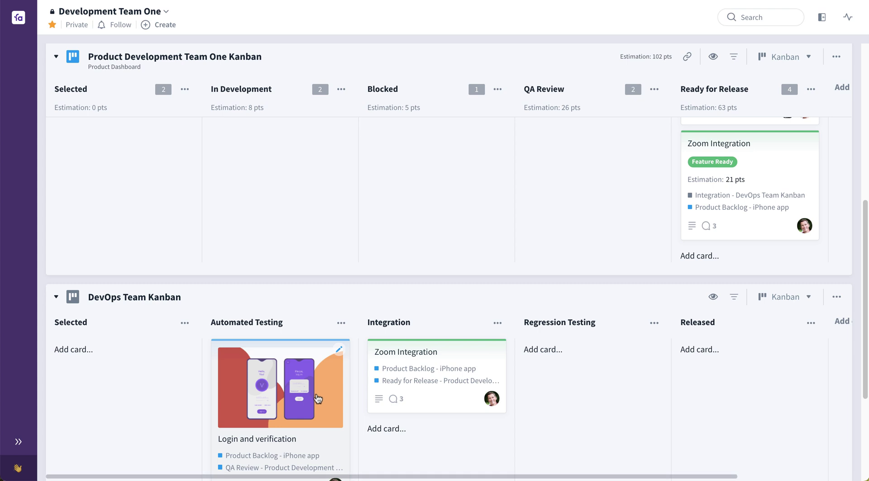
scroll(311, 406, down, 1)
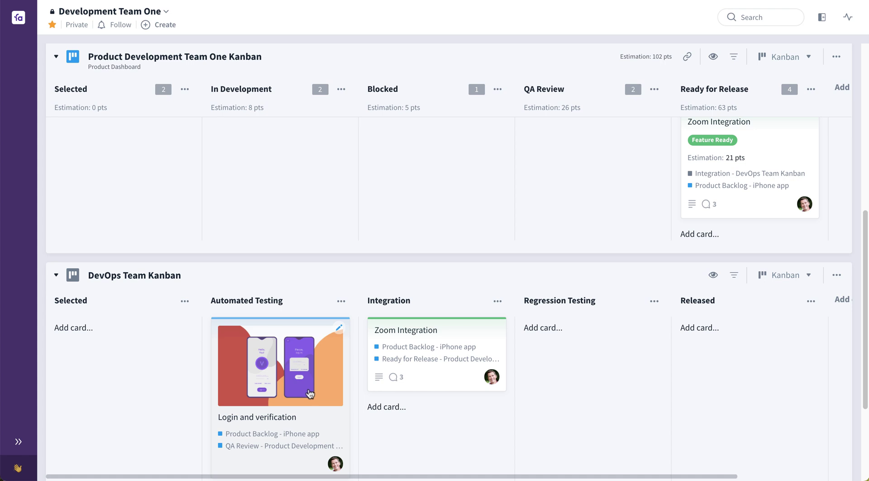
scroll(317, 390, up, 10)
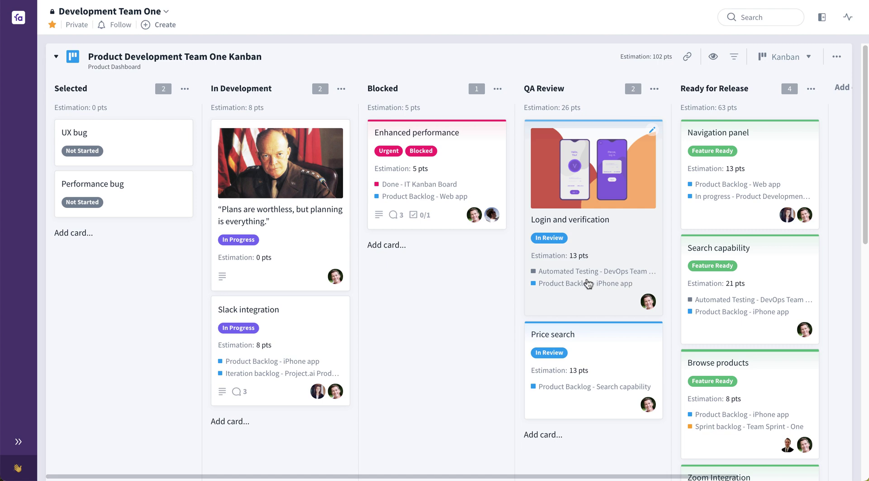
scroll(388, 305, down, 10)
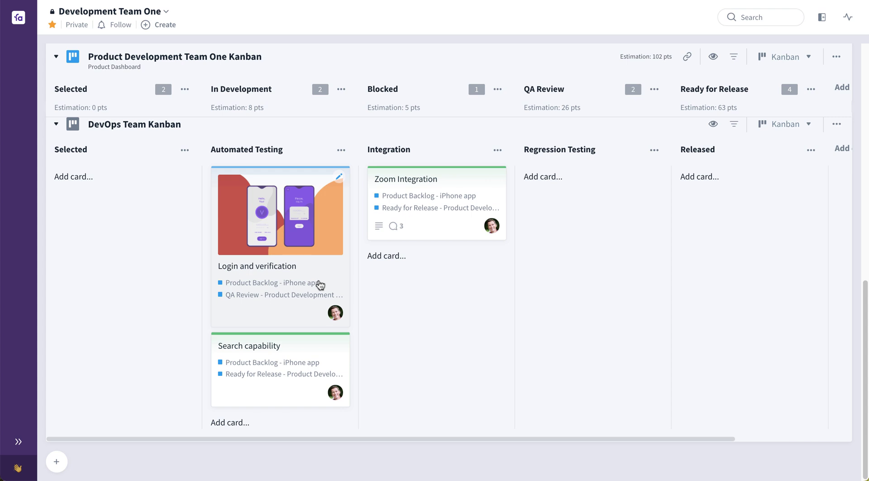
scroll(320, 284, up, 1)
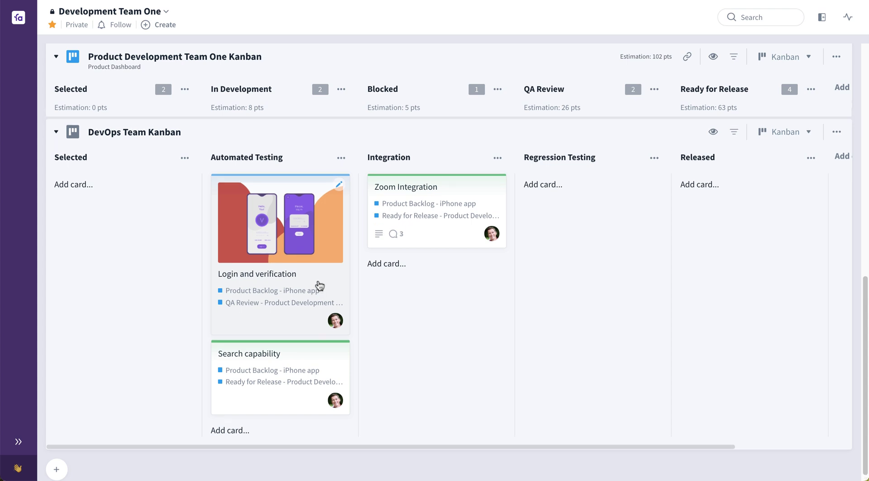
scroll(320, 285, up, 10)
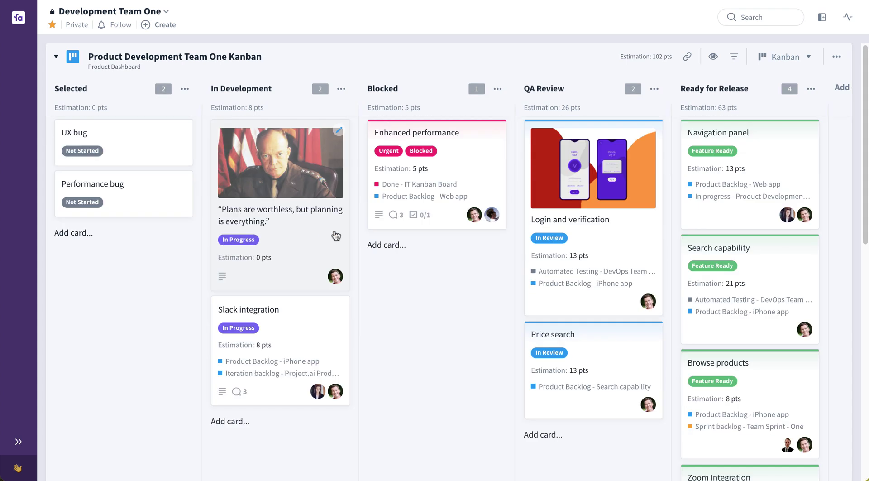
- Switch the Product Development Team One board from Kanban to the Sheet view
click(805, 57)
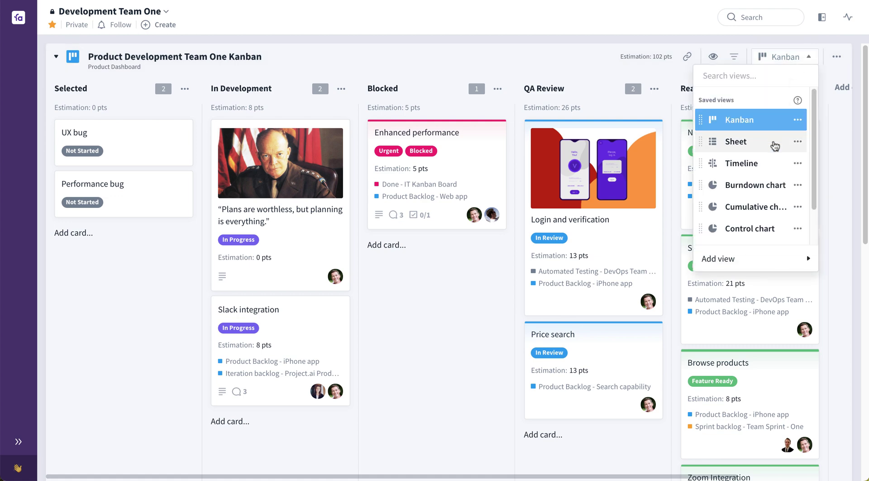
click(775, 146)
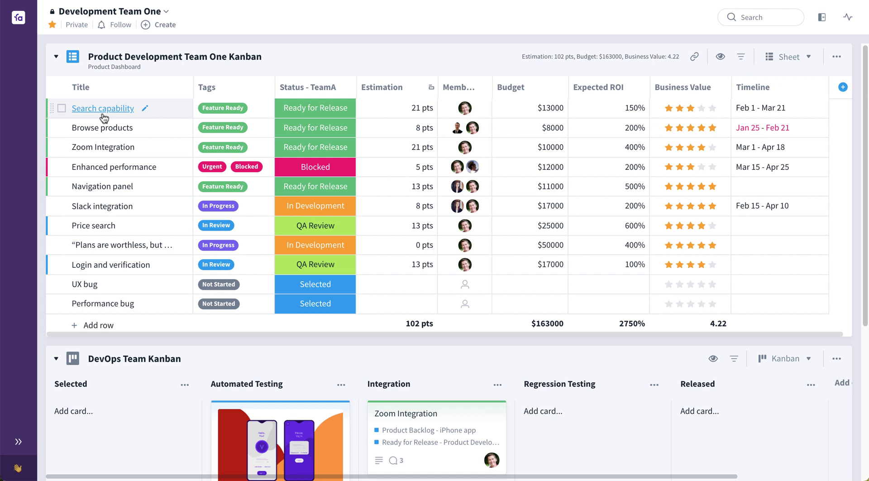
- Insert parent rows titled Features above Search capability and Bugs above UX bug
key(shift+Return)
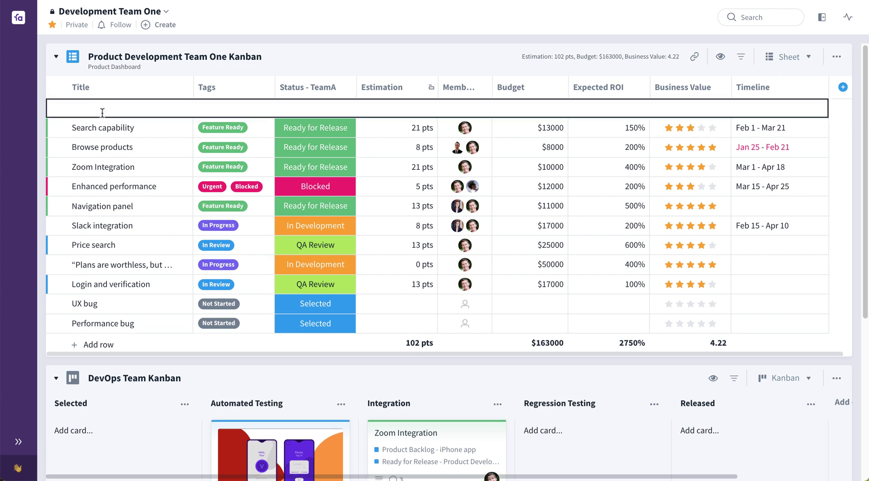
text(Features)
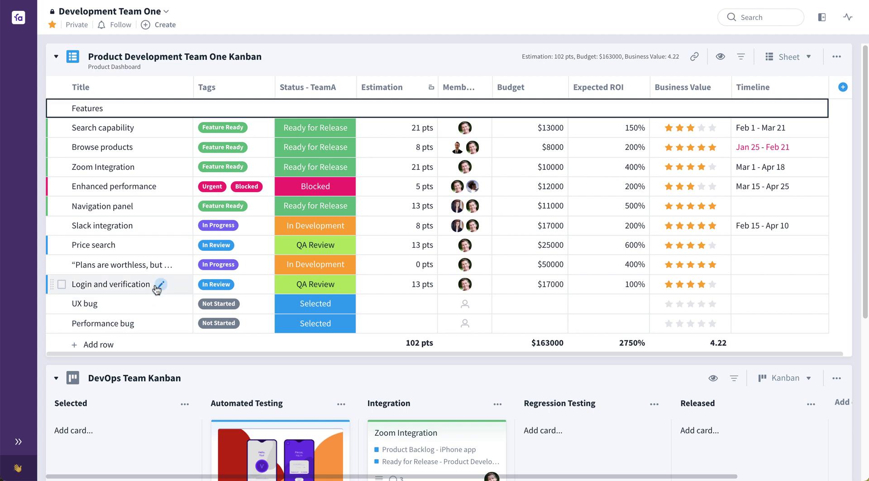
key(Return)
key(Escape)
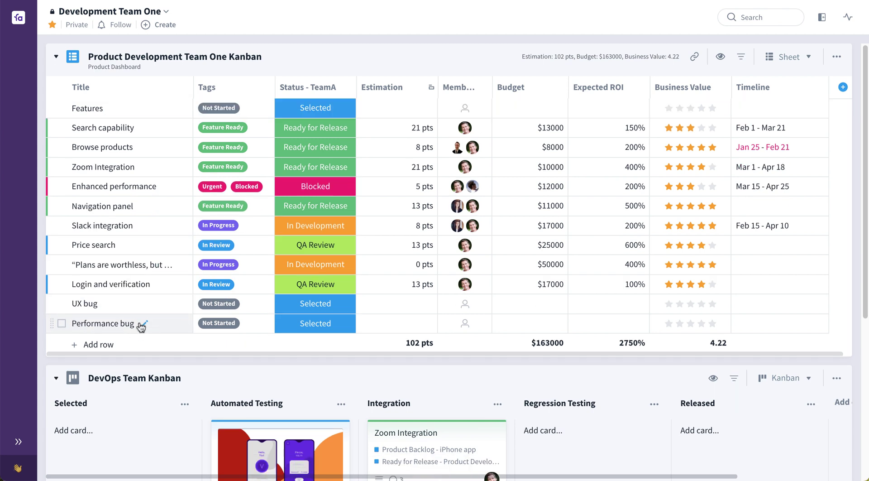
key(Return)
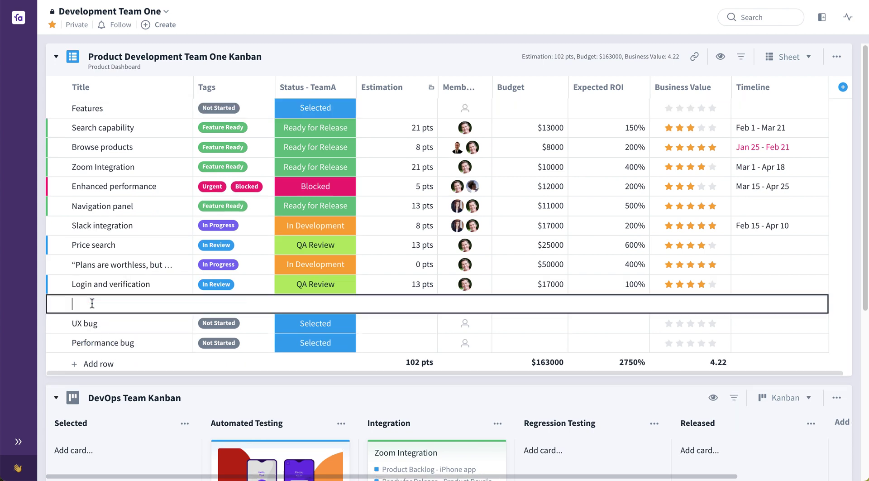
text(Bugs)
key(Return)
key(Escape)
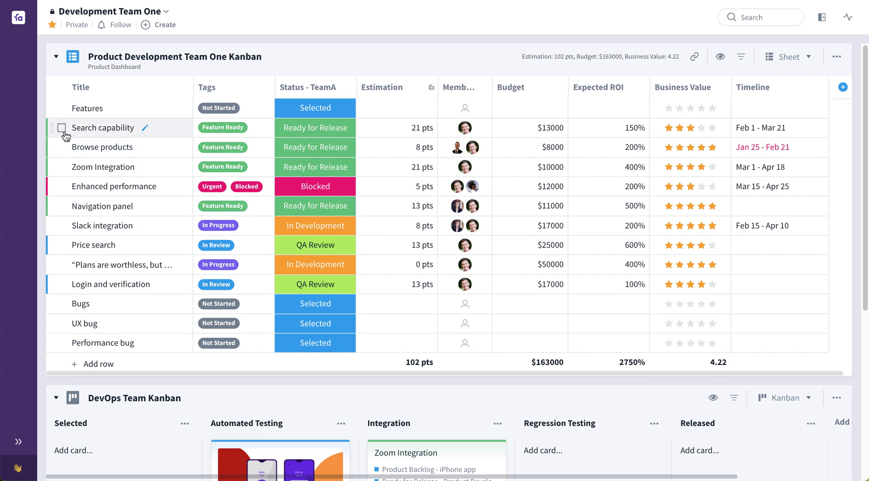
- Indent the nine feature rows under Features, and UX bug and Performance bug under Bugs
click(61, 128)
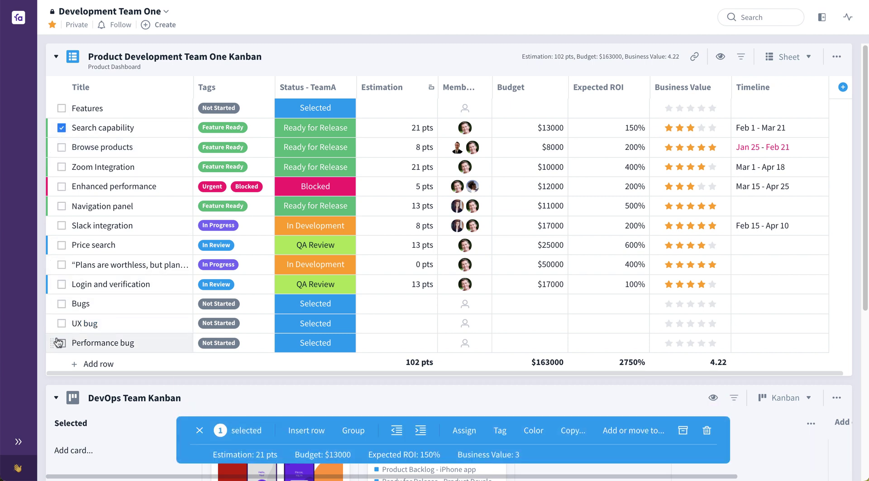
shift+click(62, 284)
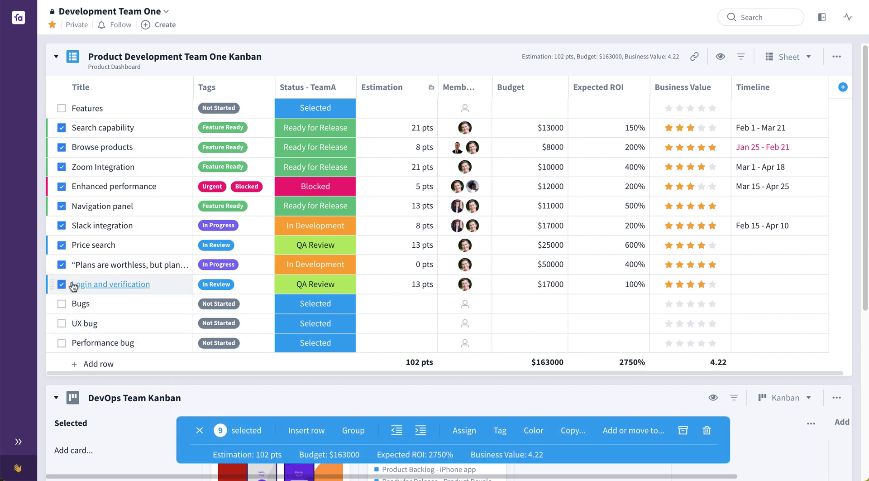
key(Tab)
key(Escape)
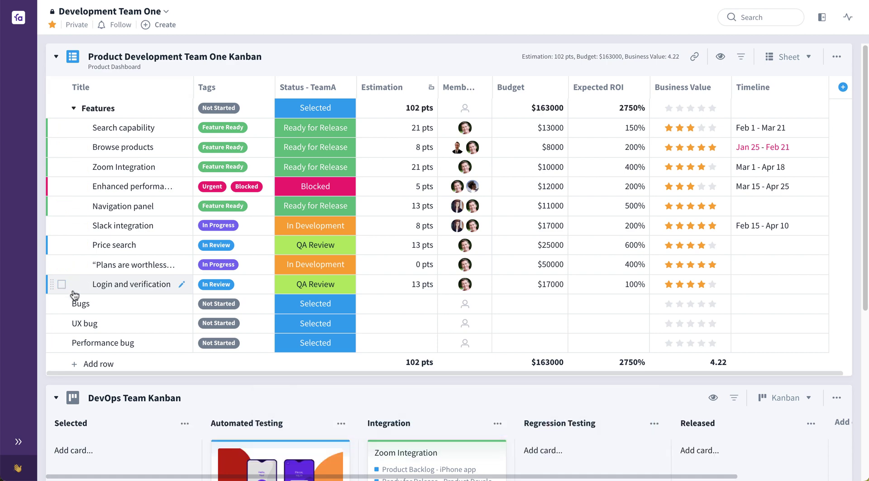
click(61, 323)
click(61, 343)
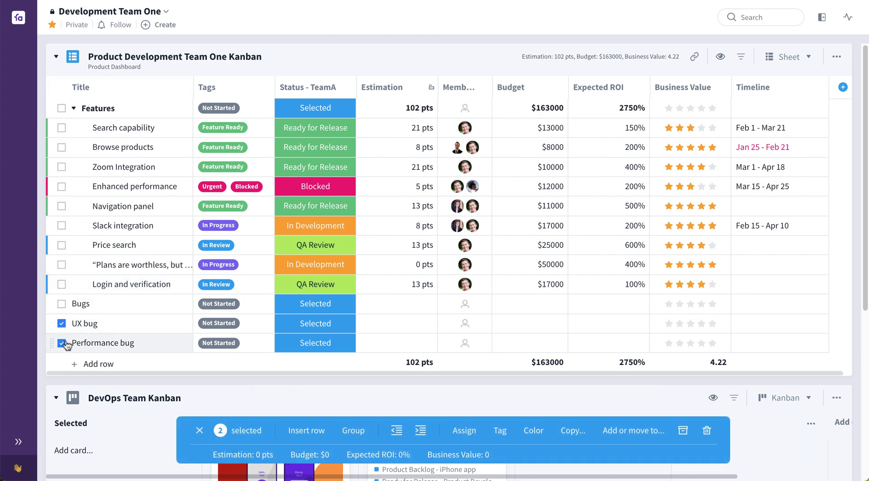
key(Tab)
key(Escape)
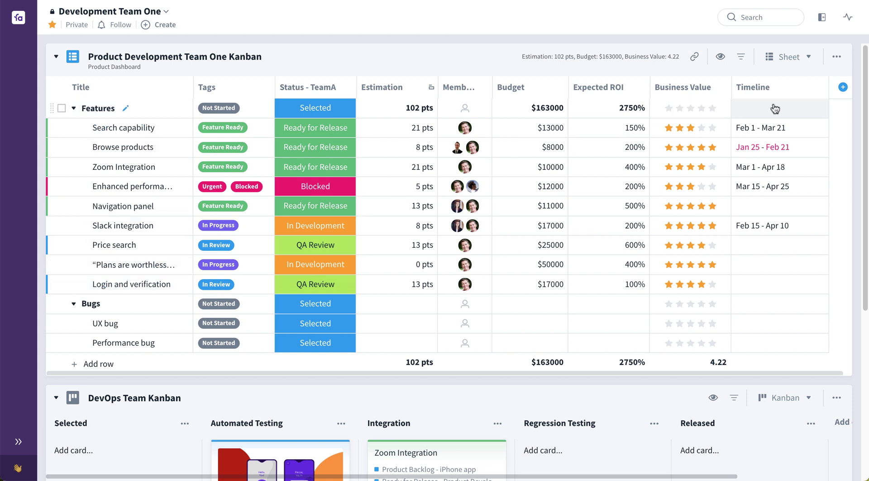
- Switch to the Timeline view and reschedule Browse products to span Feb 15 – Mar 21
click(795, 65)
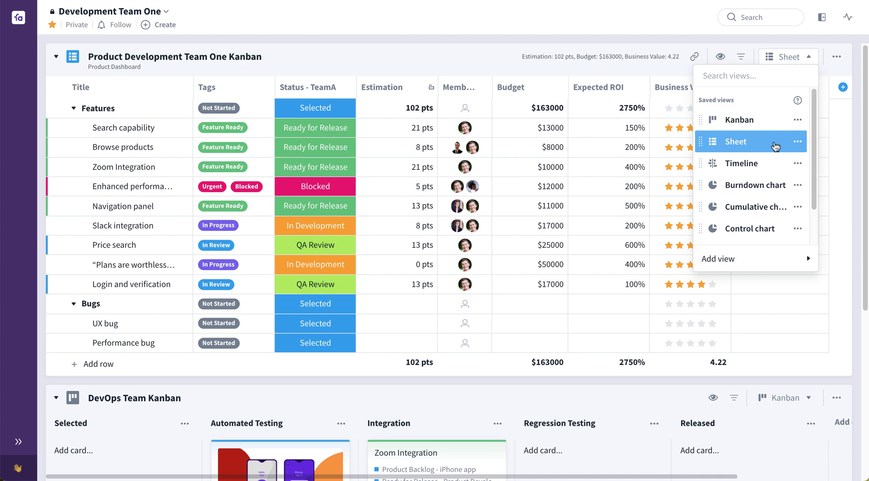
click(769, 164)
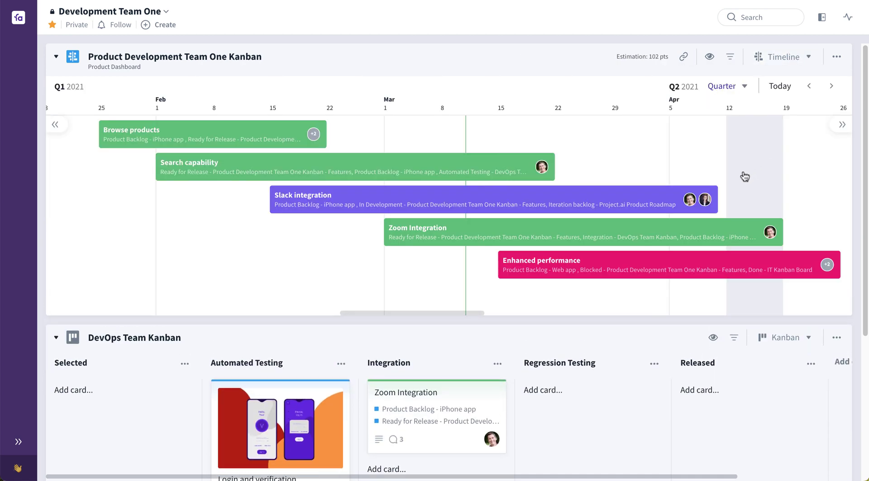
mouse_move(241, 143)
mouse_down()
mouse_move(457, 130)
mouse_move(231, 132)
mouse_up()
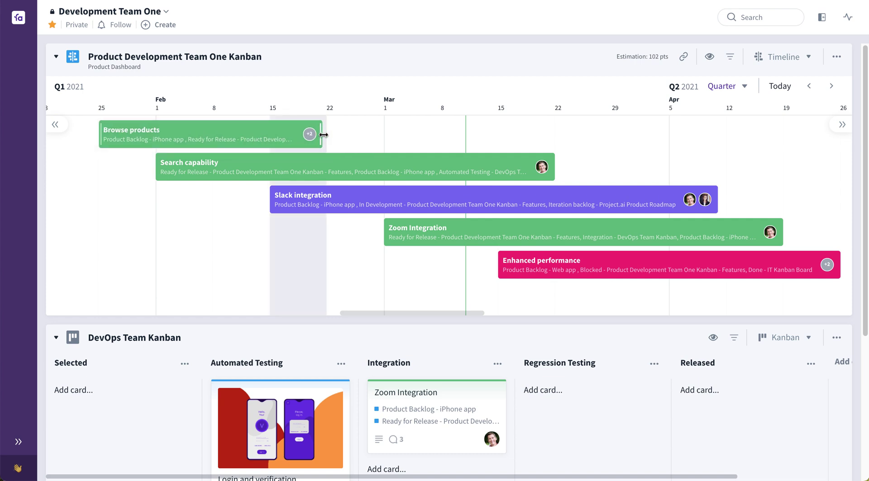
drag(322, 136, 497, 134)
mouse_move(105, 131)
mouse_down()
mouse_move(266, 132)
mouse_move(254, 151)
mouse_move(289, 134)
mouse_move(394, 132)
mouse_move(384, 178)
mouse_move(358, 178)
mouse_move(307, 132)
mouse_move(309, 156)
mouse_up()
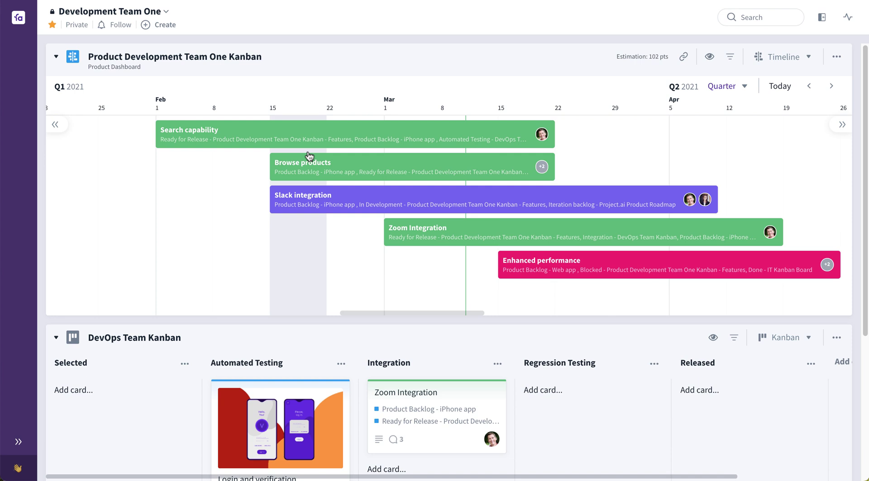
drag(310, 156, 309, 157)
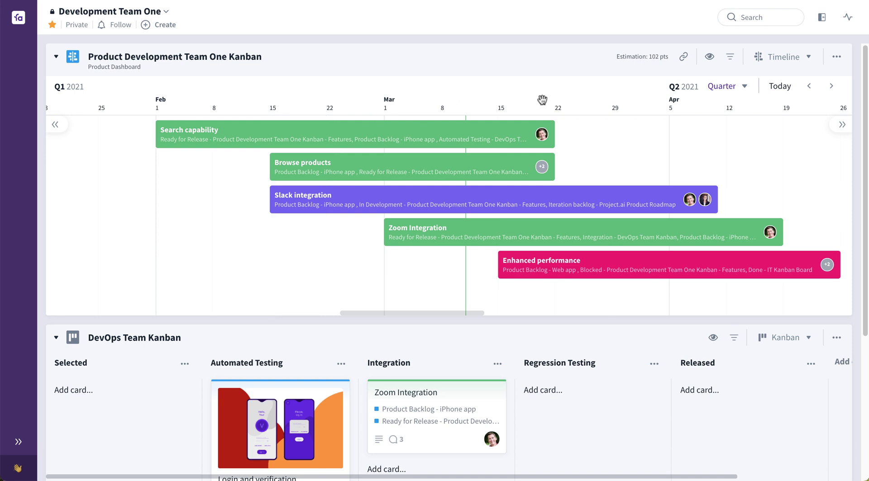
click(791, 63)
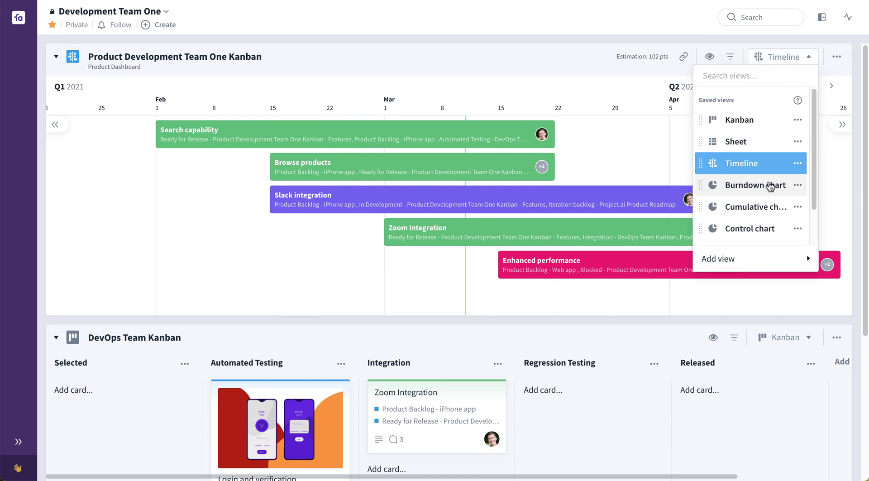
- Cycle through the Burndown, Cumulative flow and Control charts, then return to the Kanban view
click(769, 186)
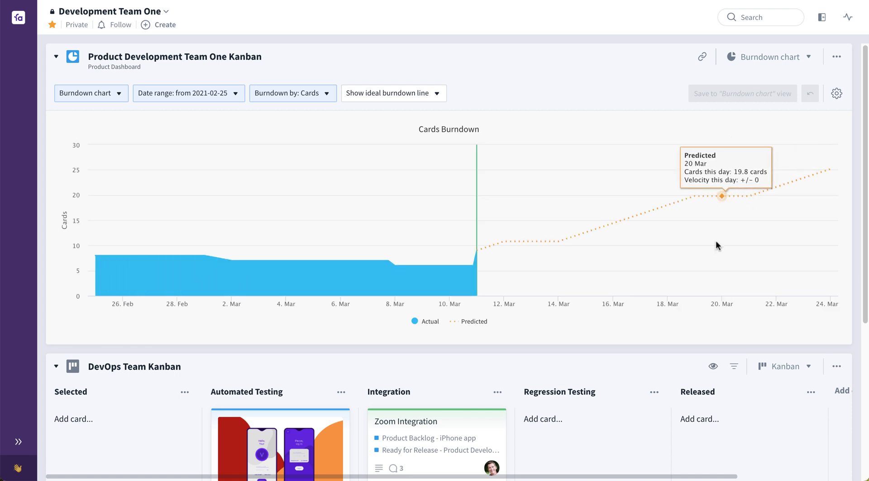
click(794, 56)
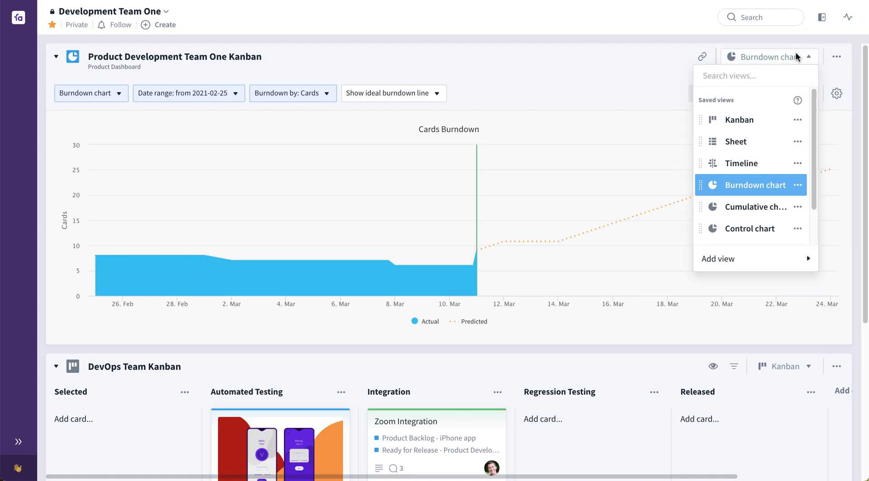
click(722, 208)
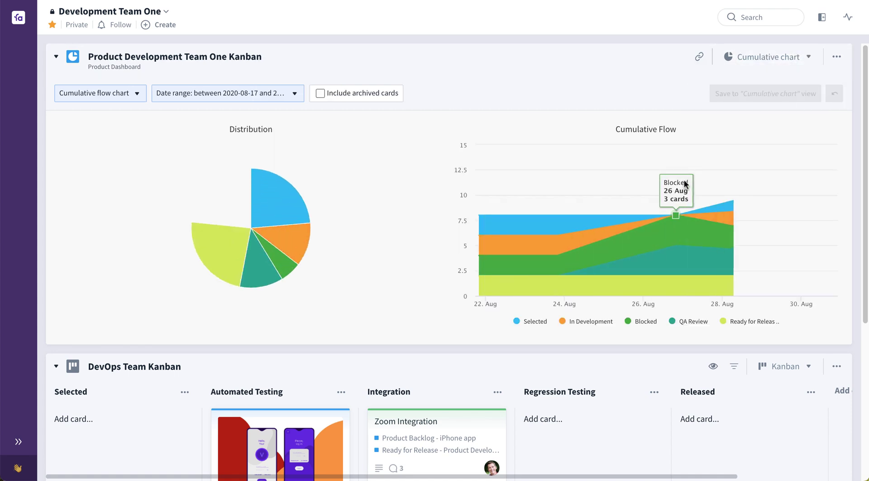
click(802, 58)
click(761, 228)
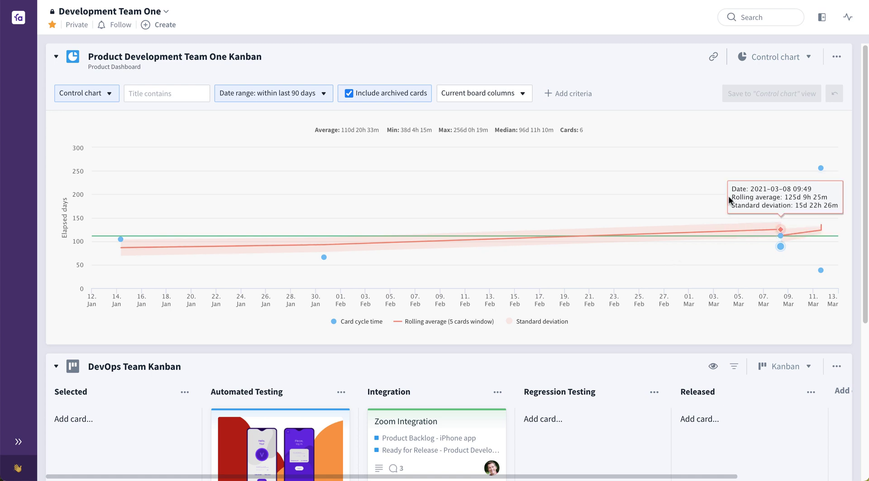
click(797, 56)
click(751, 118)
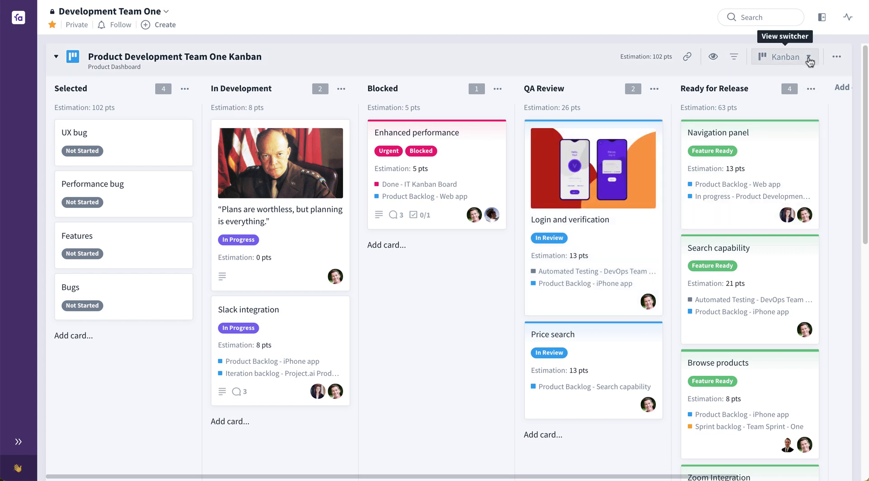
- Add a new personal Kanban view to the board, named after the team member
click(809, 61)
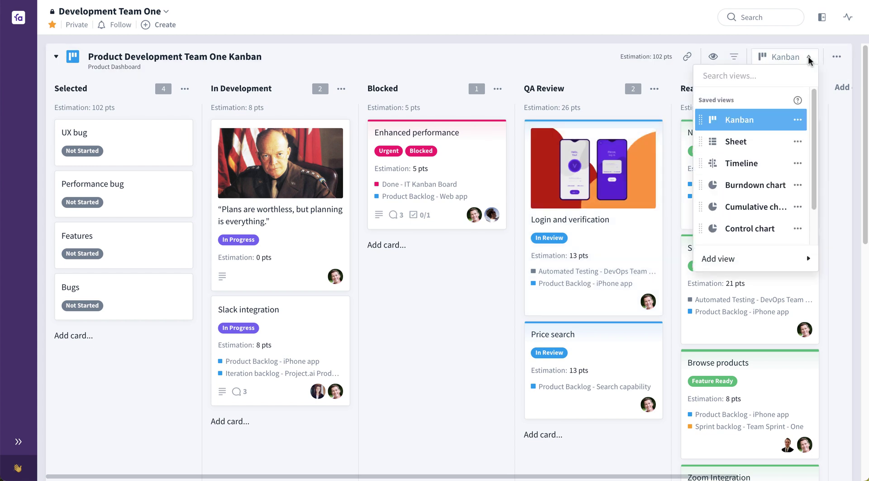
mouse_move(768, 262)
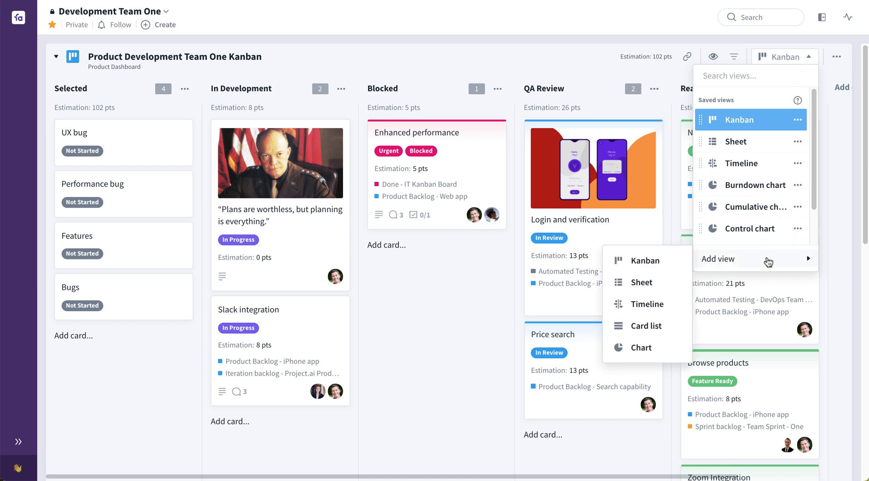
mouse_move(682, 272)
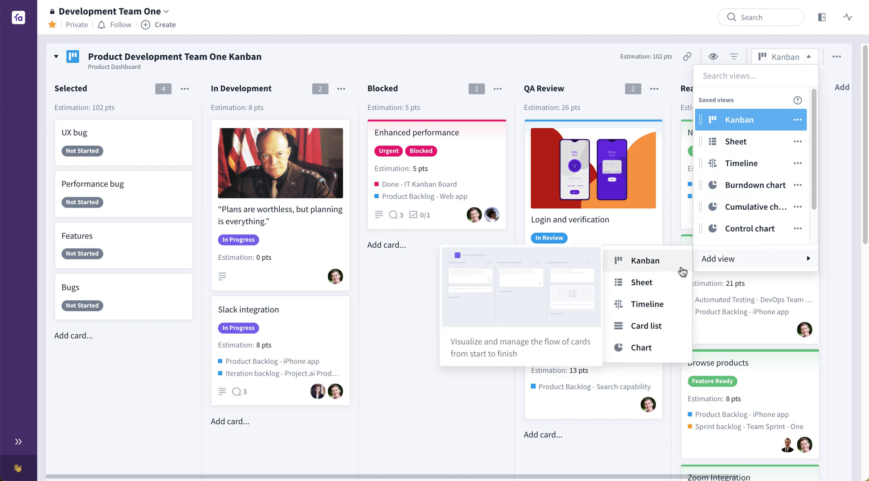
click(656, 264)
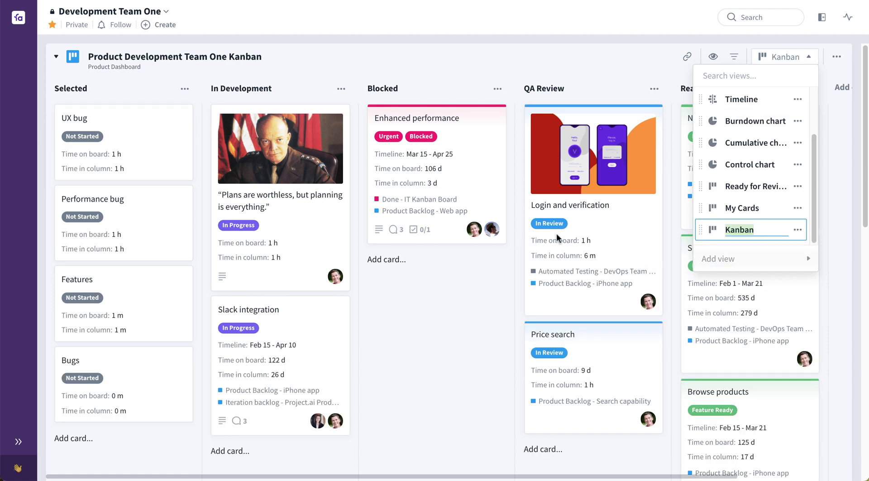
text(Jon's View)
key(Return)
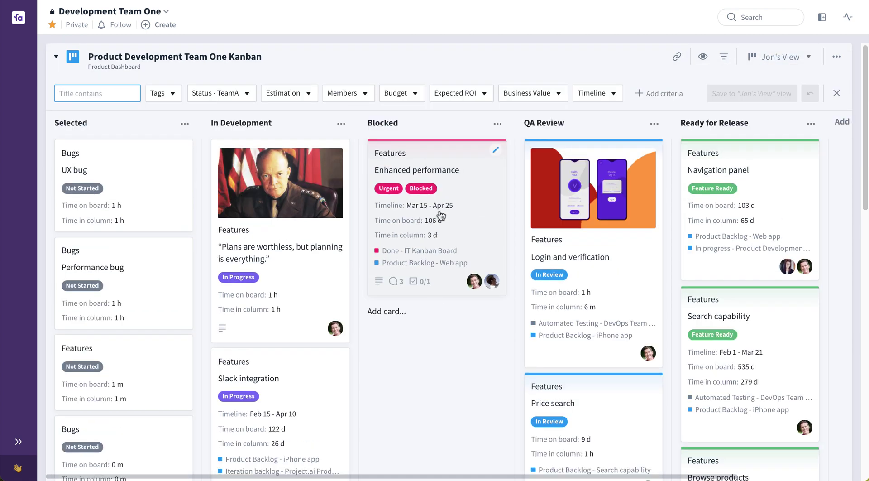
- Filter the view to one member's cards and show estimation points instead of time fields
click(370, 101)
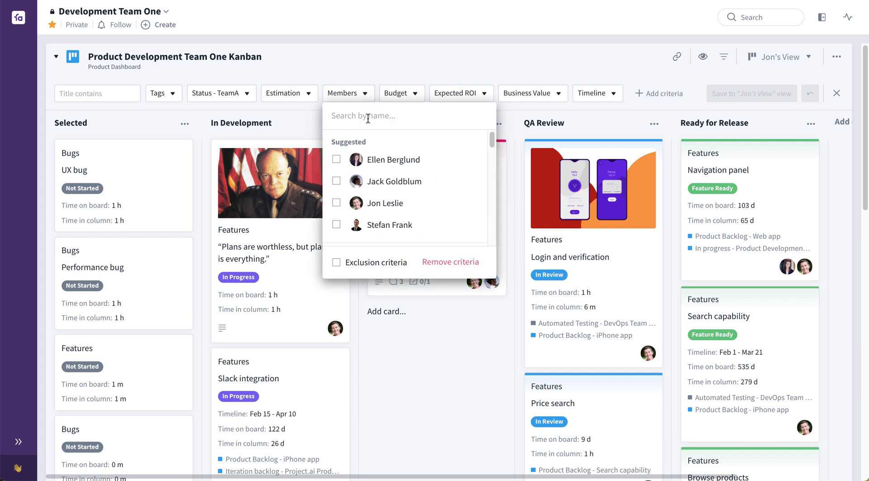
click(336, 203)
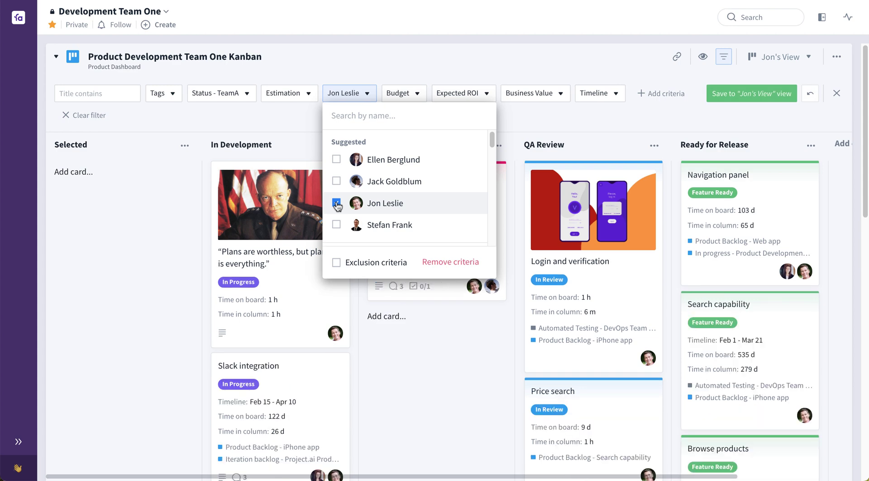
click(517, 117)
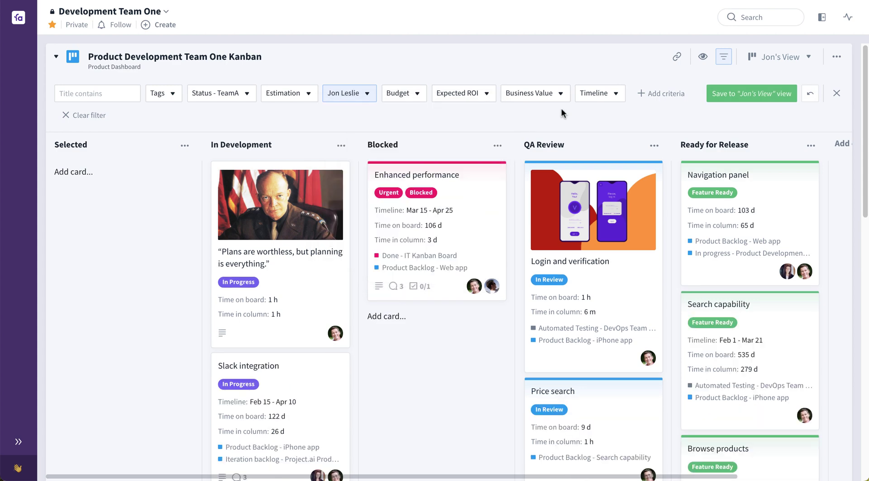
click(702, 56)
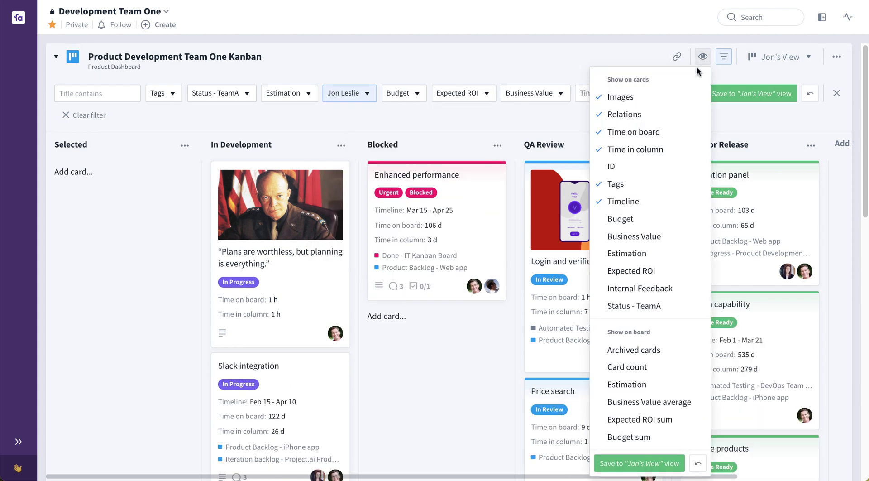
click(659, 134)
click(661, 152)
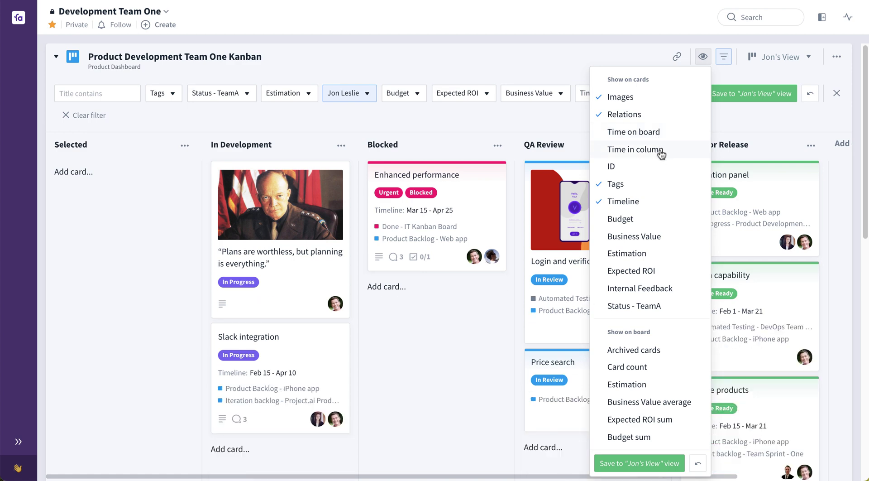
click(639, 256)
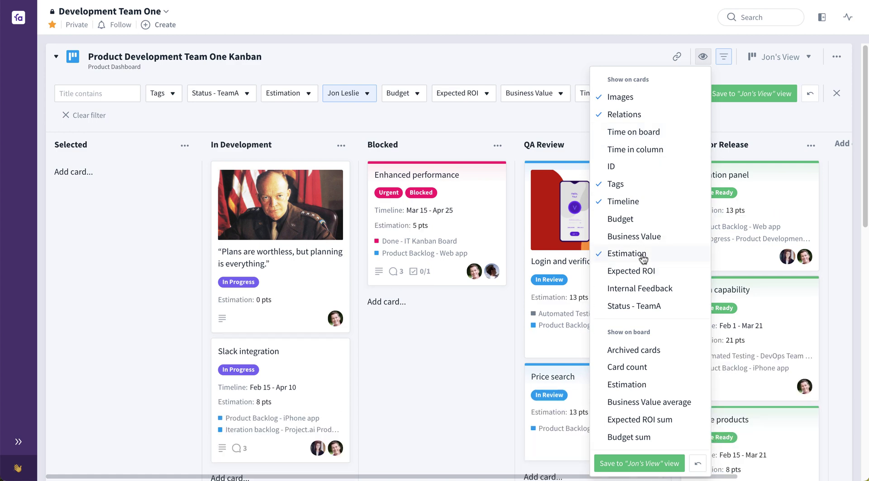
click(449, 358)
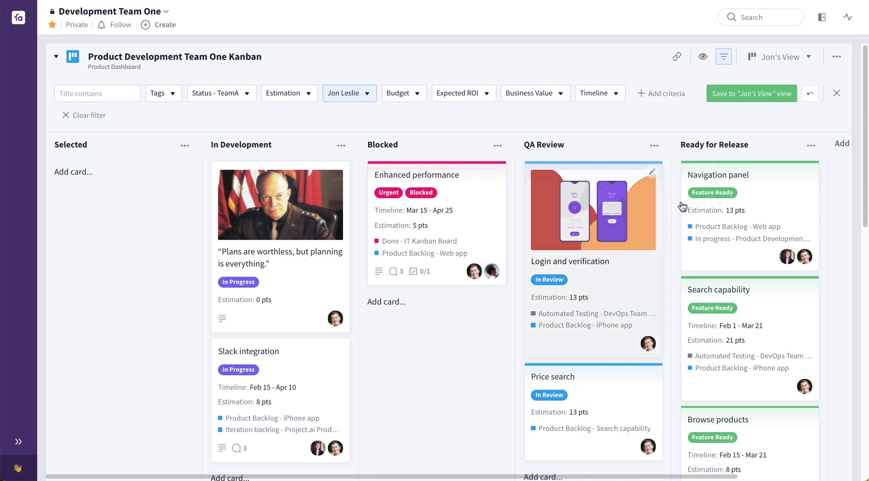
- Save the filter and card settings to the view and open its options in the view list
click(763, 97)
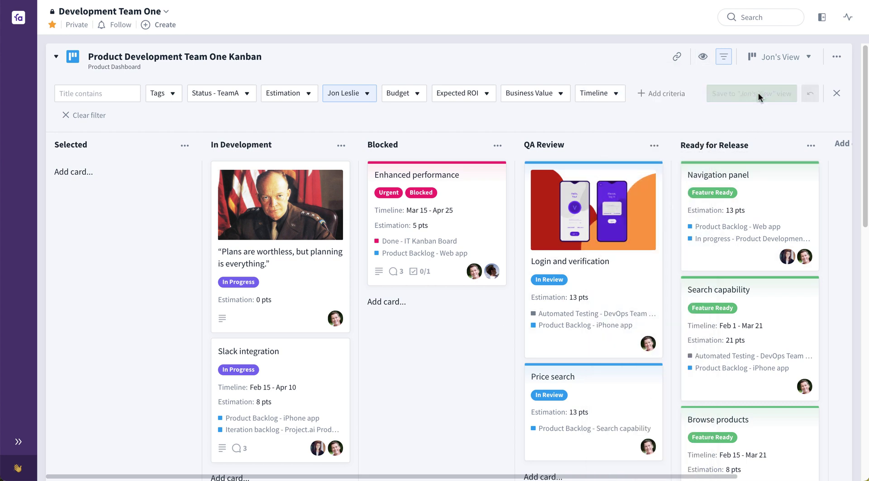
click(799, 63)
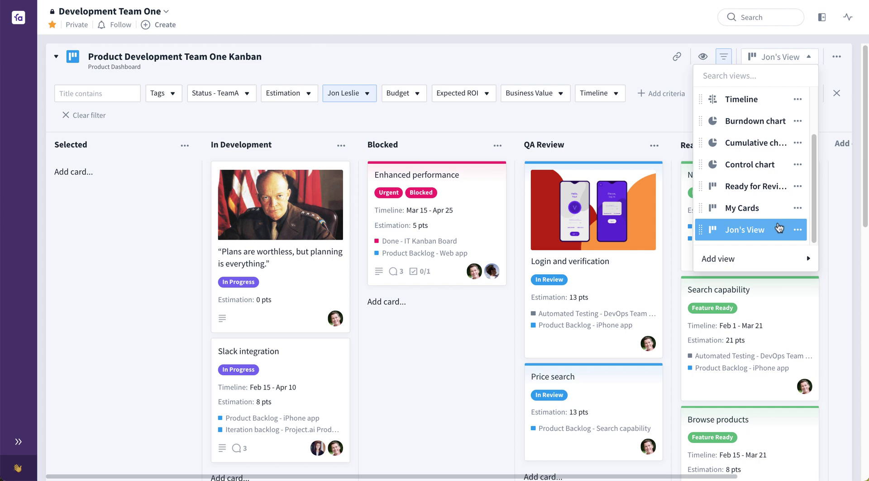
click(798, 229)
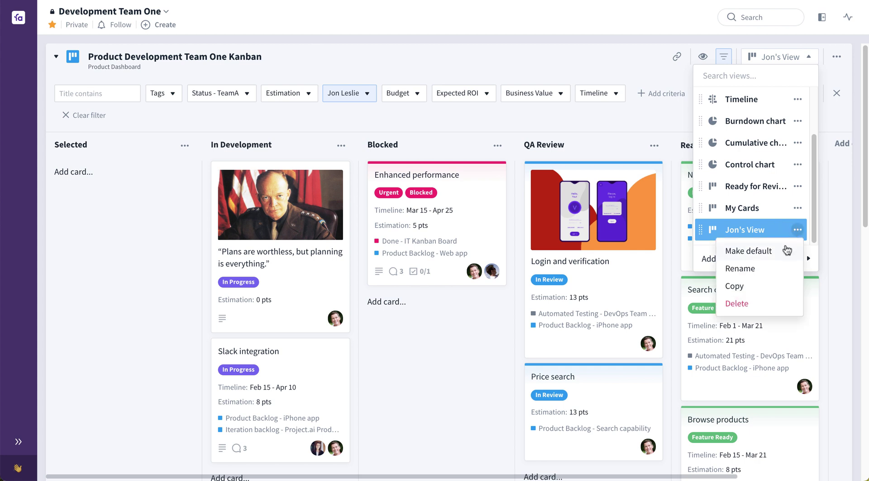
click(765, 233)
- Switch to Timeline, then widen the Product Backlog sheet beside it and scroll to reveal more columns
click(737, 100)
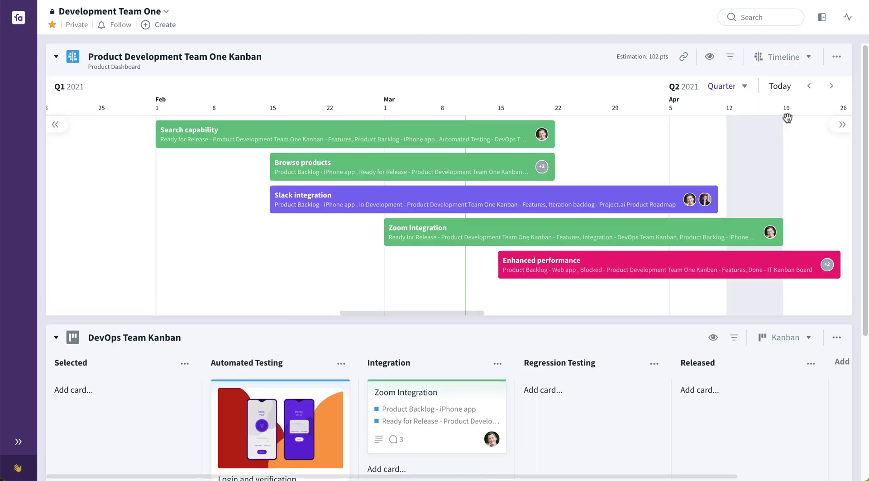
click(796, 60)
key(Escape)
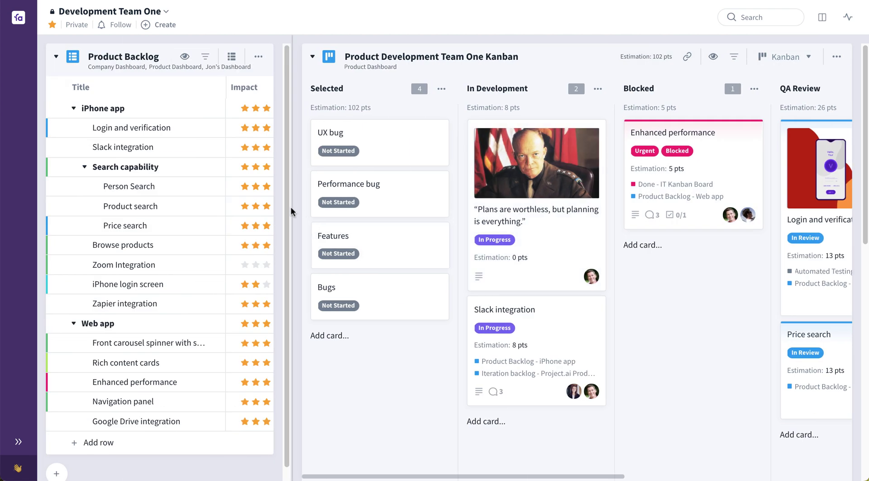
drag(289, 208, 478, 200)
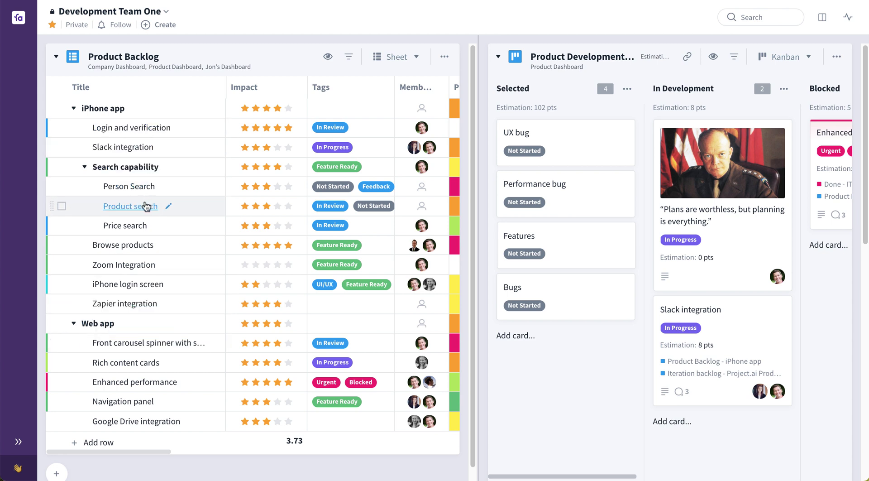
drag(141, 451, 239, 439)
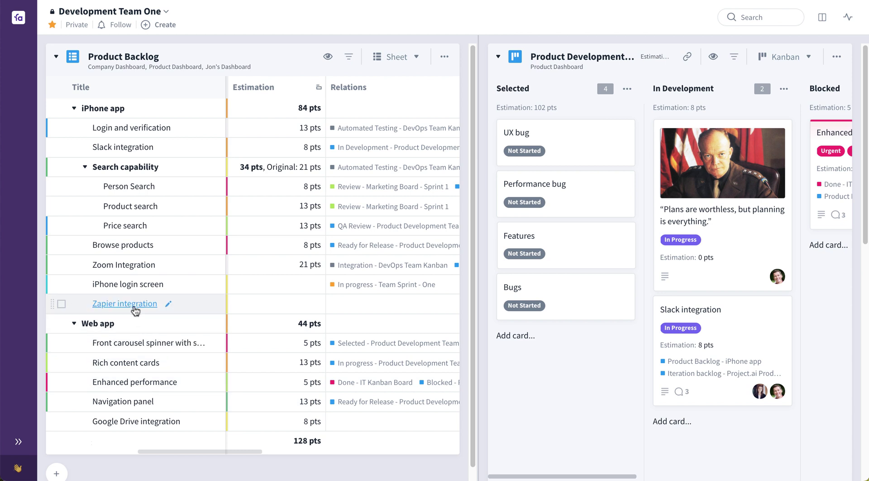
- Drag Zapier integration from the backlog into Selected, then move it on through In Development
drag(135, 309, 539, 138)
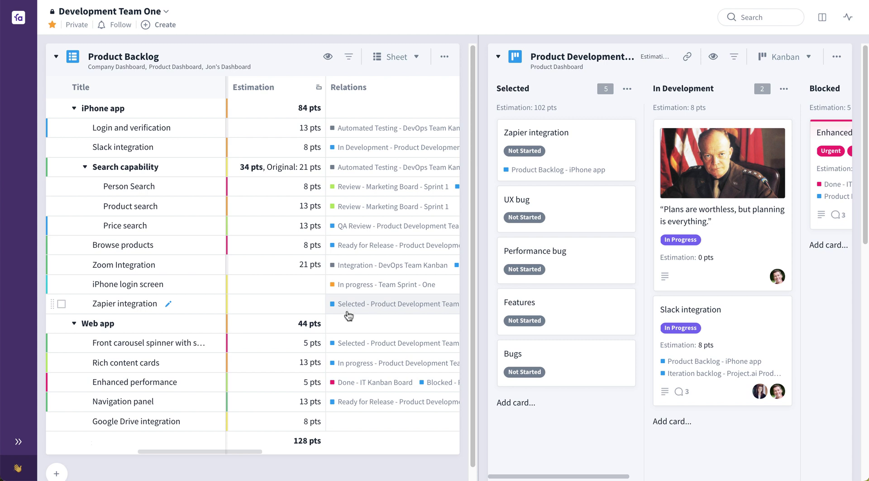
drag(253, 450, 284, 448)
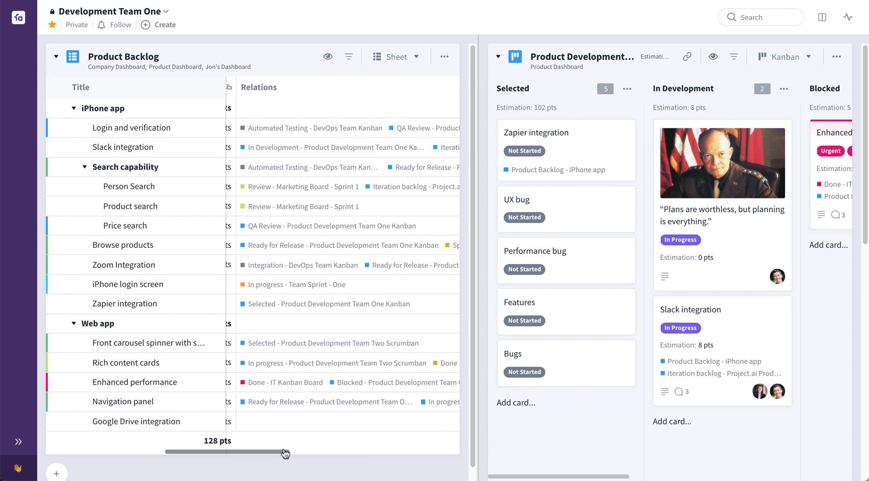
drag(544, 171, 801, 148)
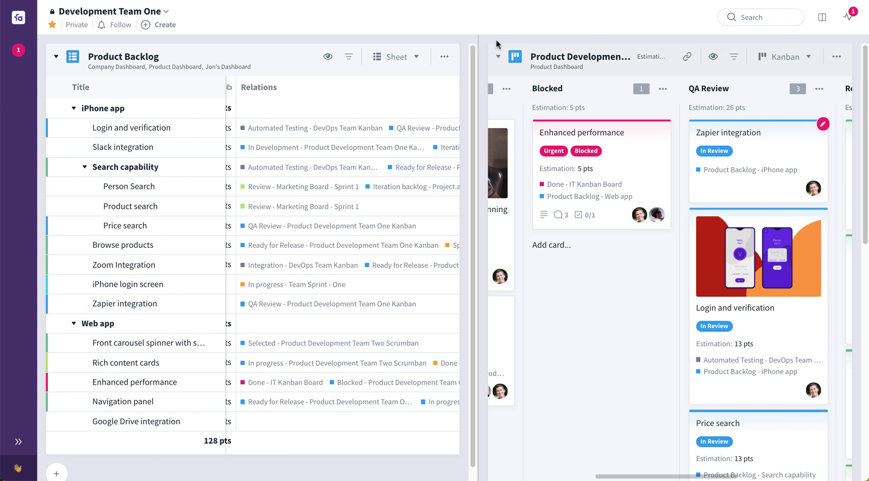
- Collapse Product Development, put Zapier integration in DevOps Kanban's Automated Testing column, and widen the panel
click(499, 57)
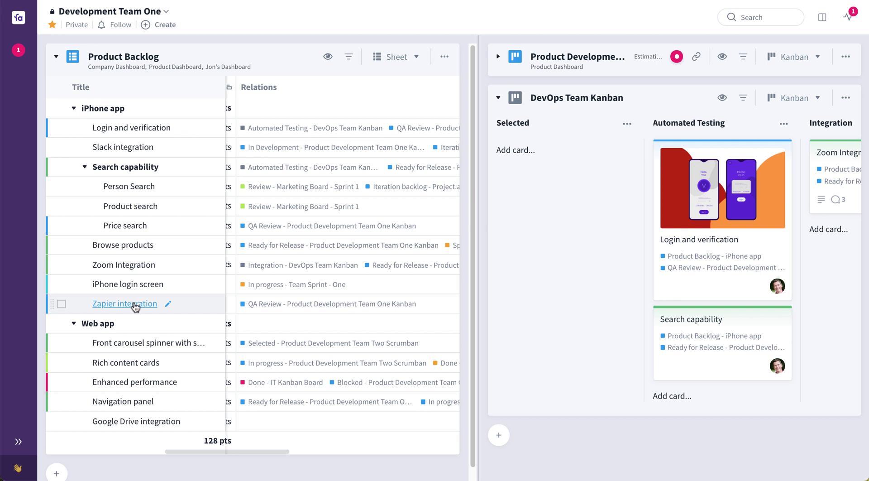
drag(135, 307, 552, 173)
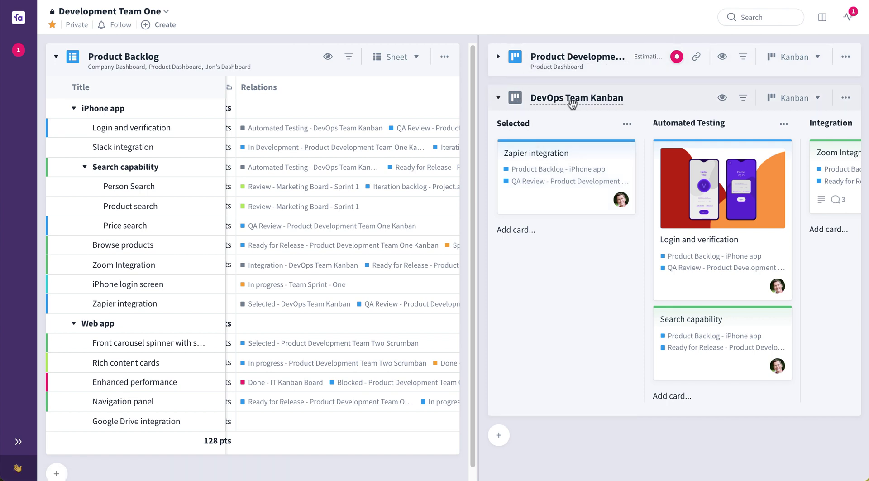
drag(575, 179, 694, 167)
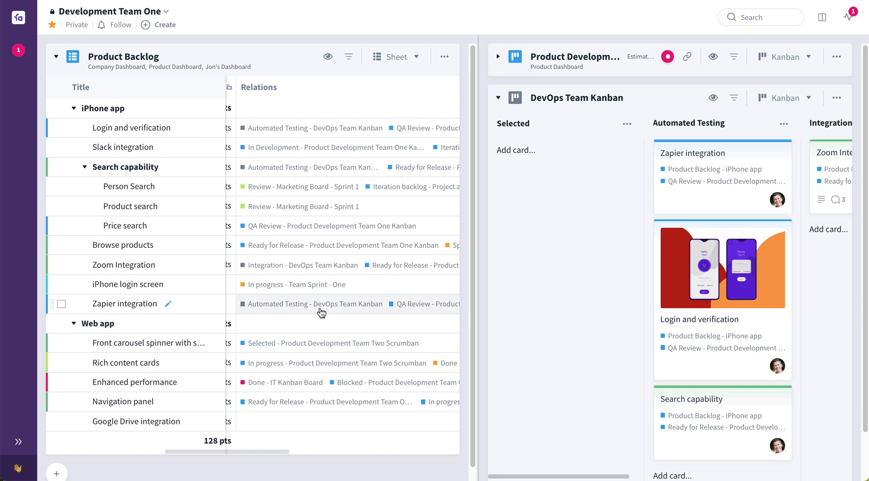
drag(474, 285, 451, 285)
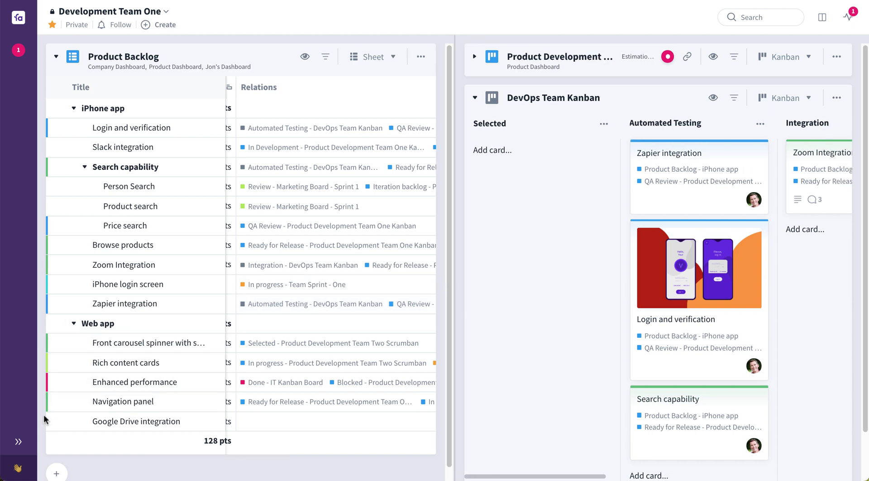
click(25, 438)
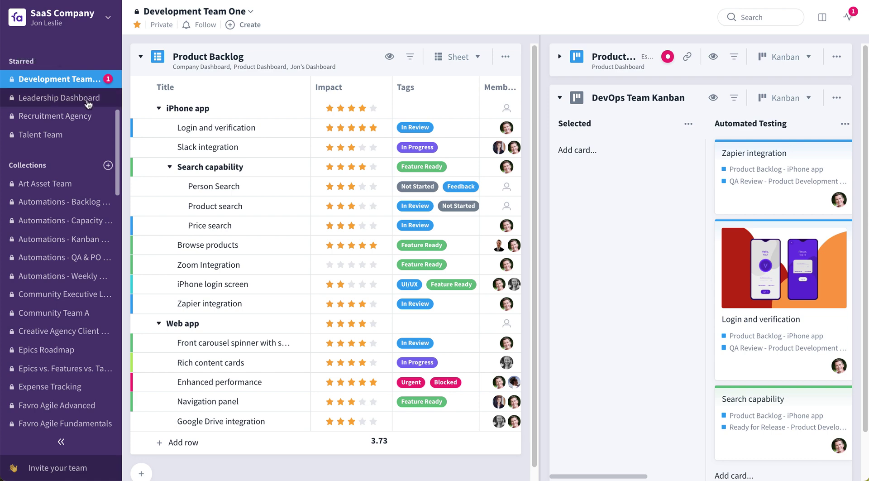
- Open the Leadership Dashboard collection from the Starred list
click(88, 104)
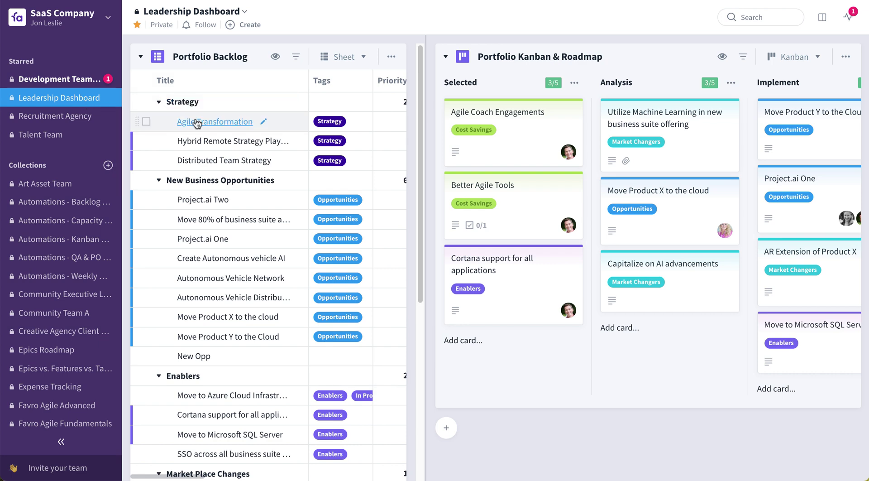
click(199, 122)
scroll(360, 251, down, 5)
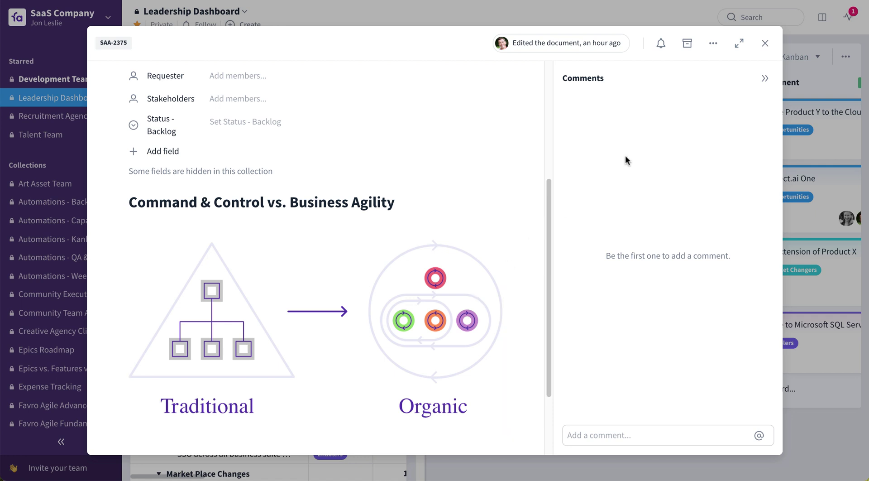
click(765, 43)
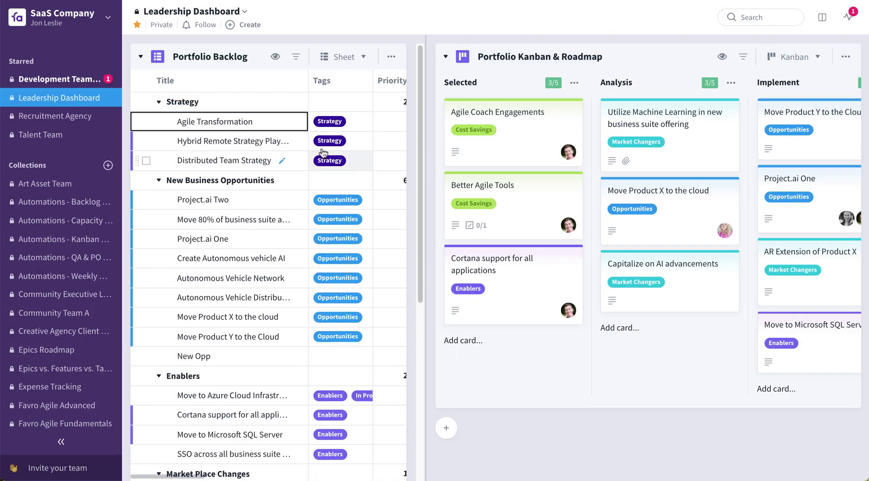
- Collapse the Portfolio Backlog widget using the triangle in its header
click(140, 57)
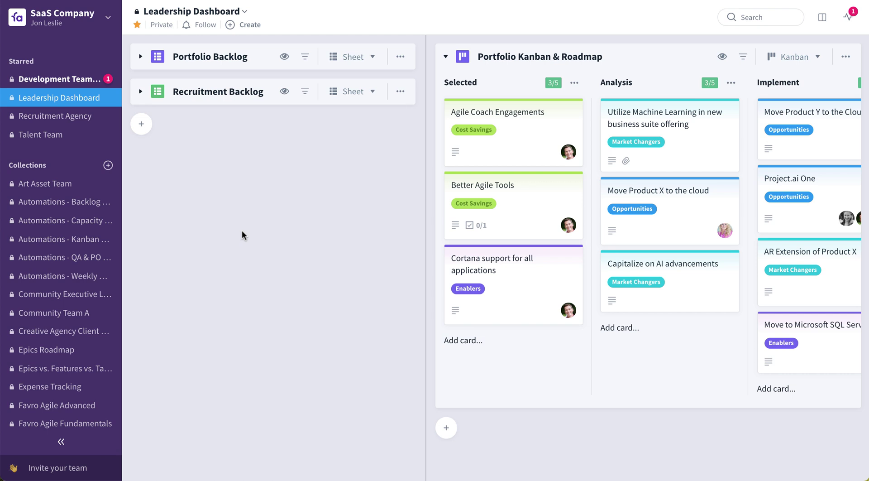
- Add Development Team One's Product Backlog sheet from another collection to the dashboard
click(142, 125)
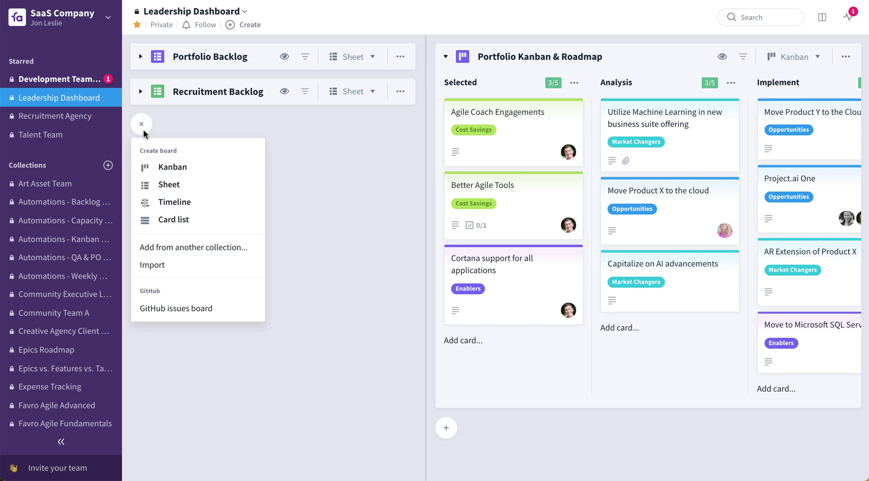
click(236, 249)
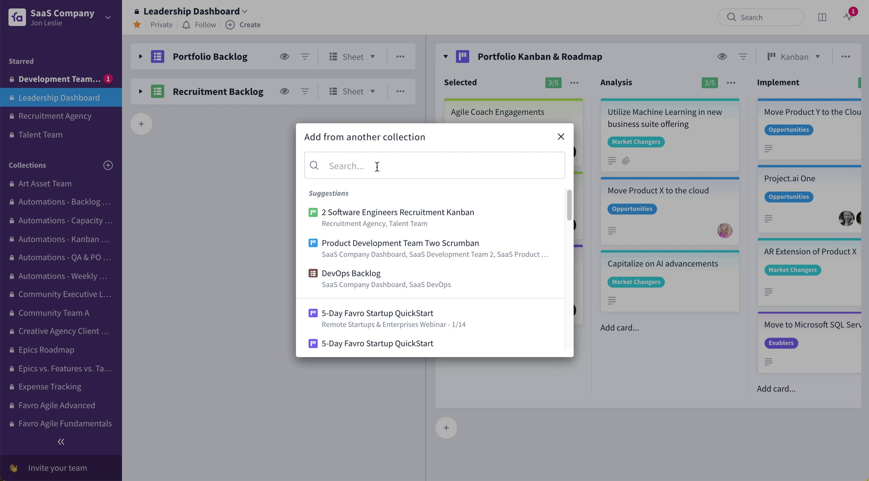
text(Product Bac)
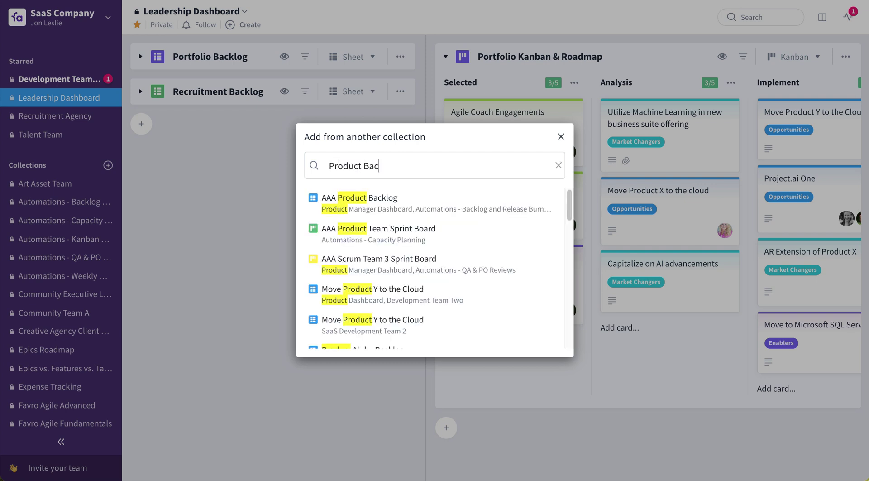
text(klog)
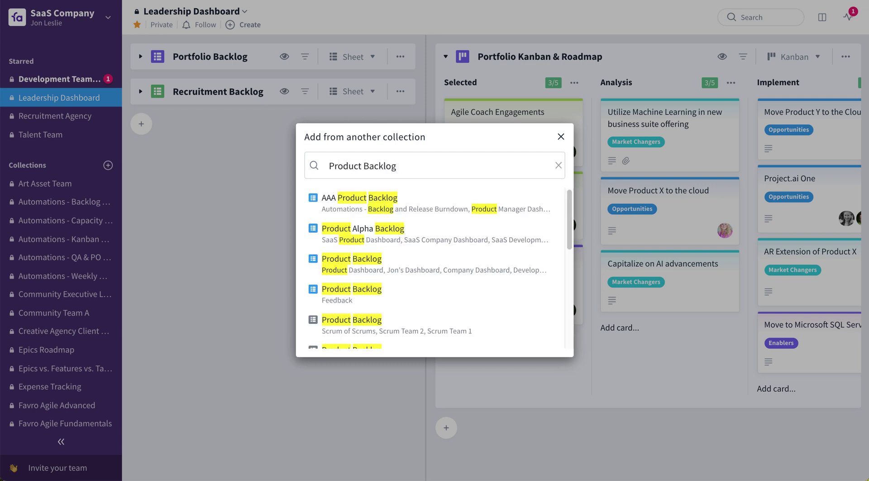
click(369, 256)
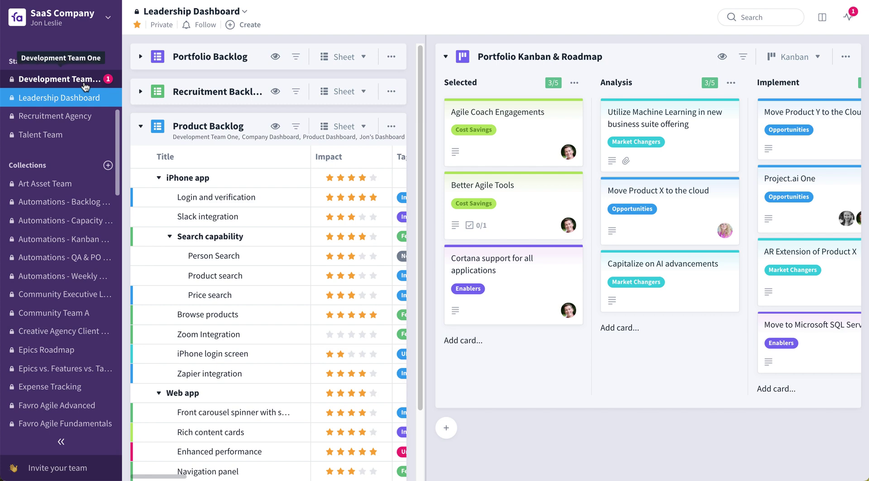
- Widen the Product Backlog sheet and scroll right to show its Estimation and Relations columns
click(423, 249)
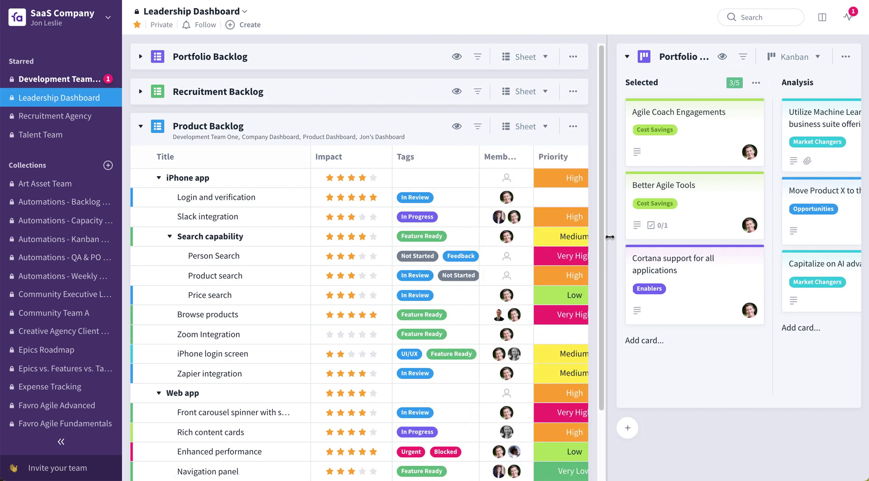
scroll(441, 328, down, 4)
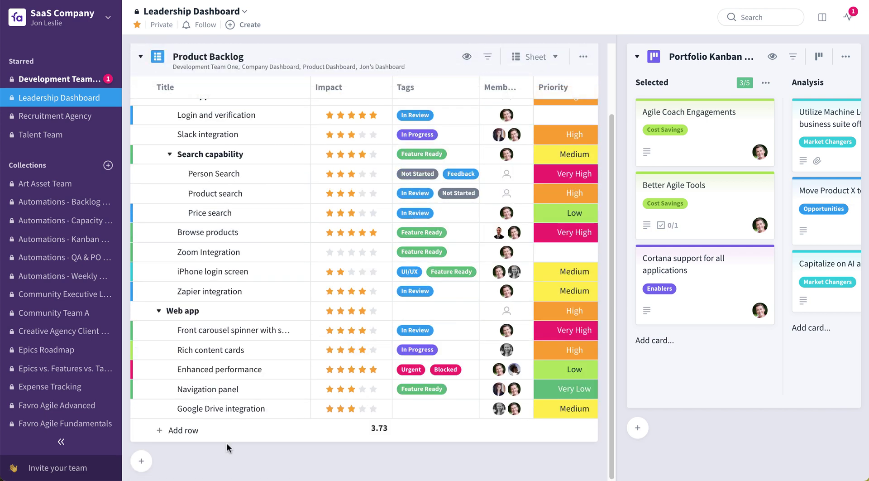
drag(230, 438, 353, 439)
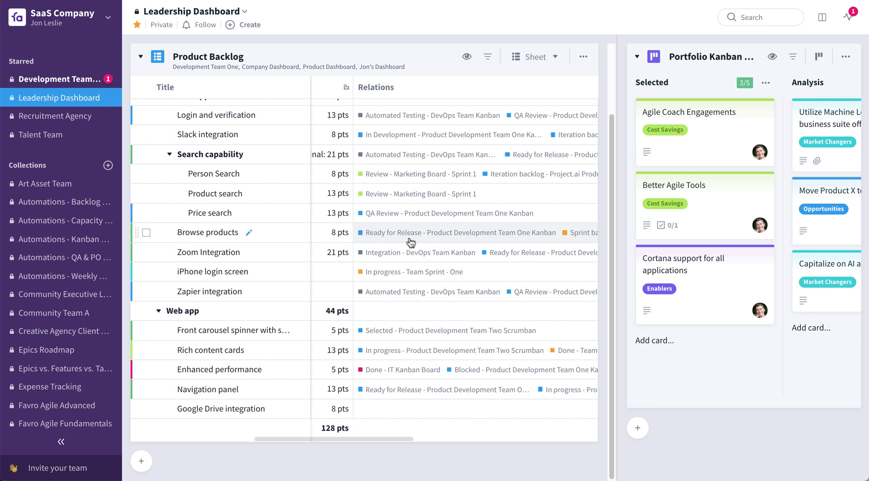
- Add Marketing Board - Sprint 1 below Portfolio Kanban & Roadmap and collapse it
click(639, 428)
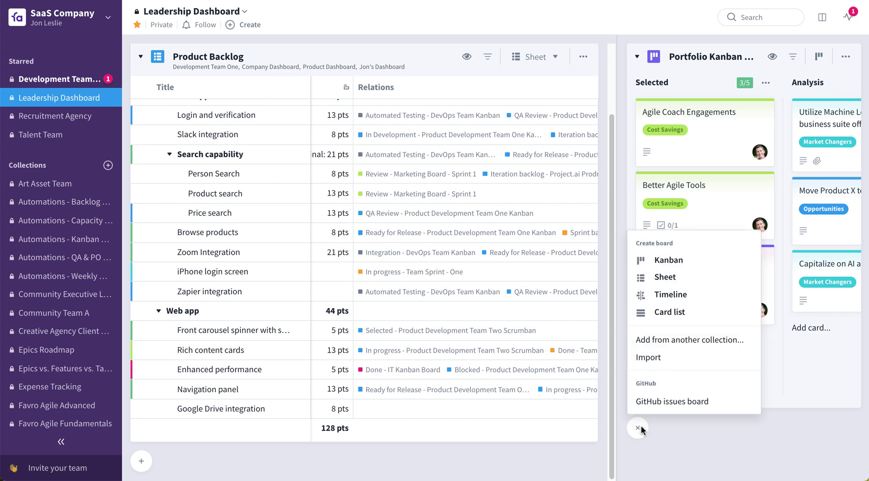
click(691, 339)
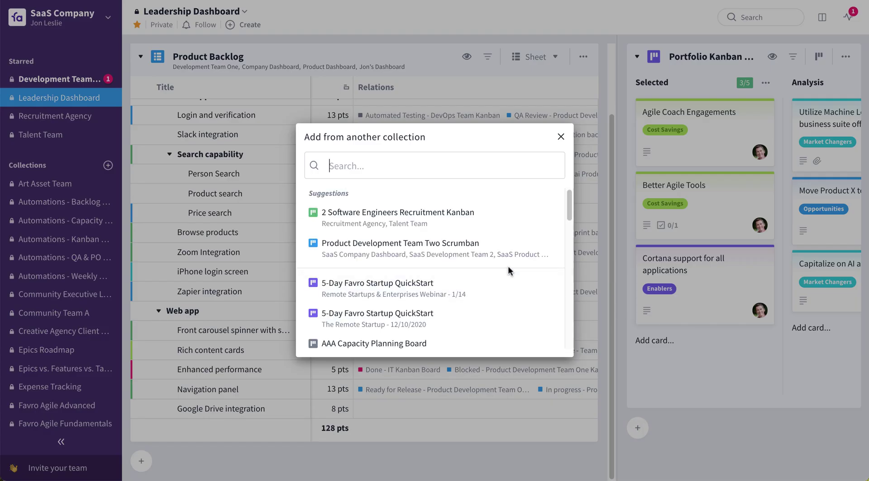
text(Ma)
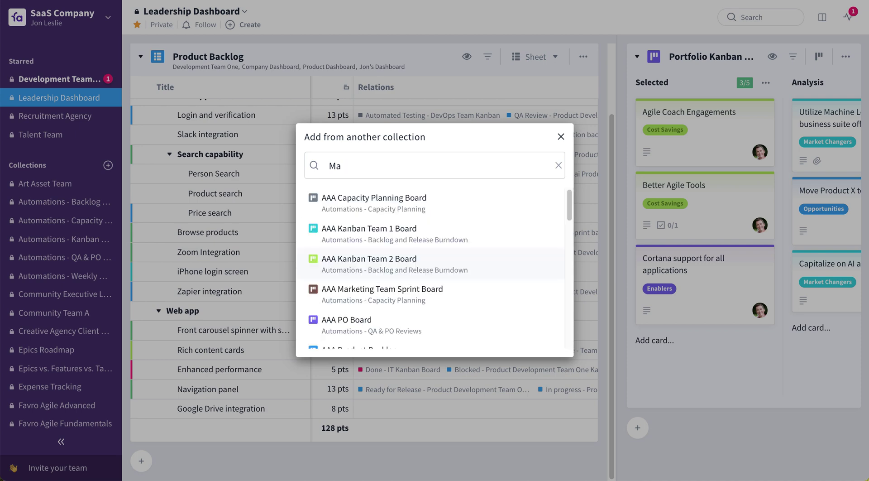
text(rketing)
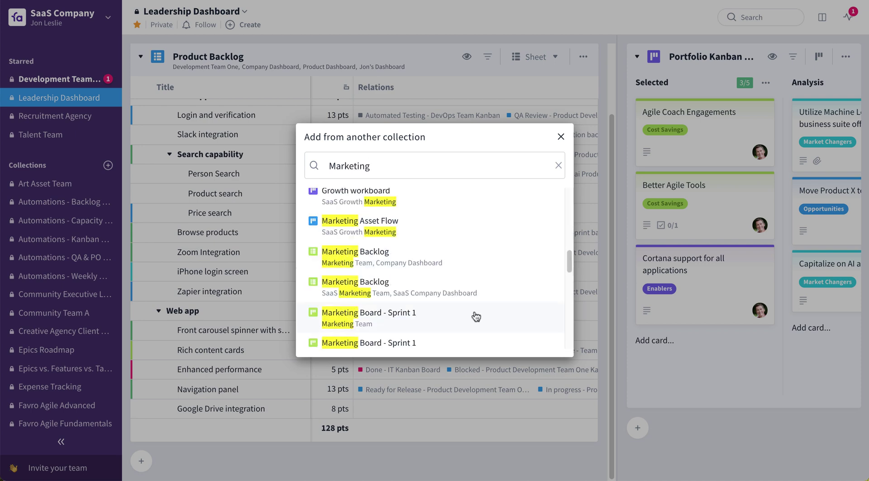
click(476, 317)
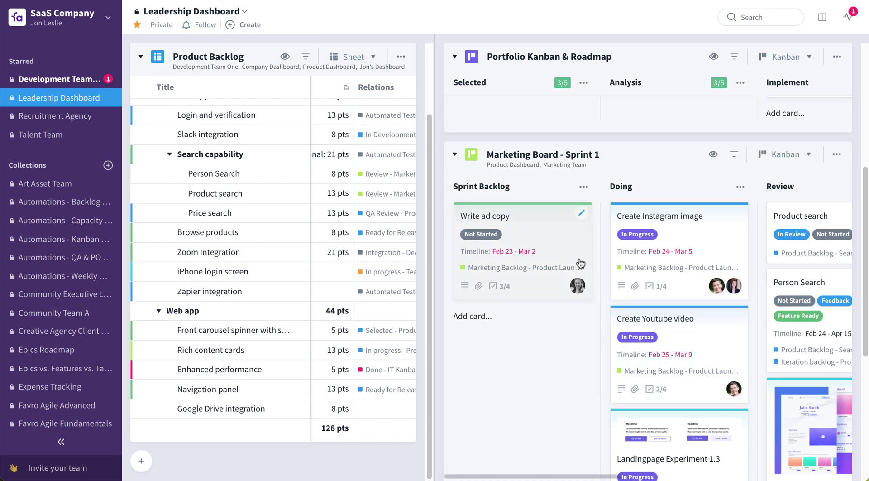
click(455, 154)
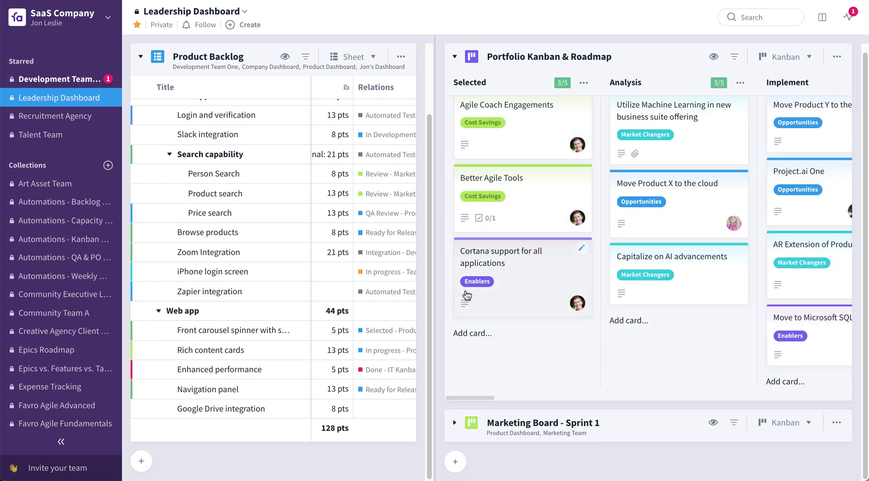
scroll(278, 283, up, 3)
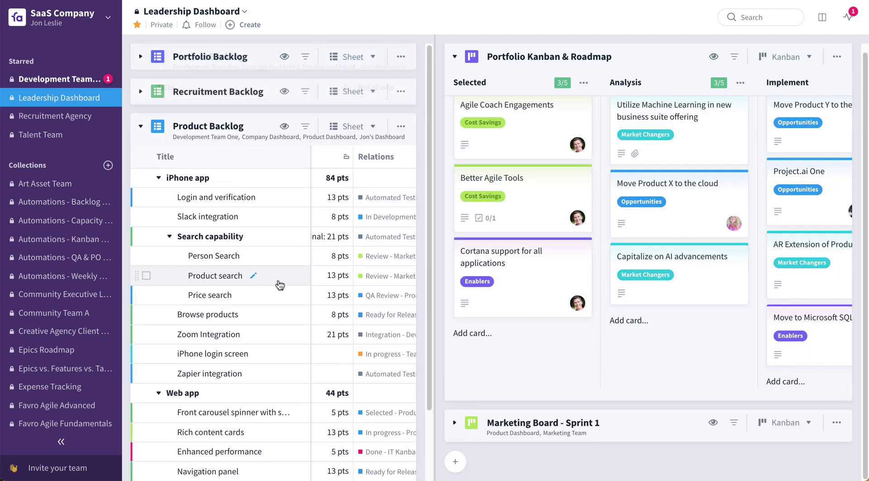
- Swap to the Portfolio Backlog and move Agile Transformation into the Portfolio Kanban's Implement column
click(141, 130)
click(140, 57)
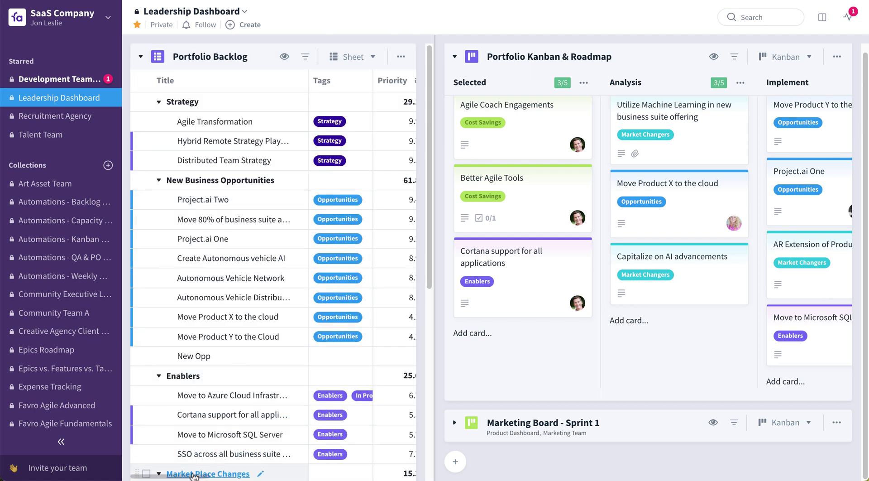
mouse_move(192, 476)
mouse_down()
mouse_move(230, 474)
mouse_move(183, 470)
mouse_up()
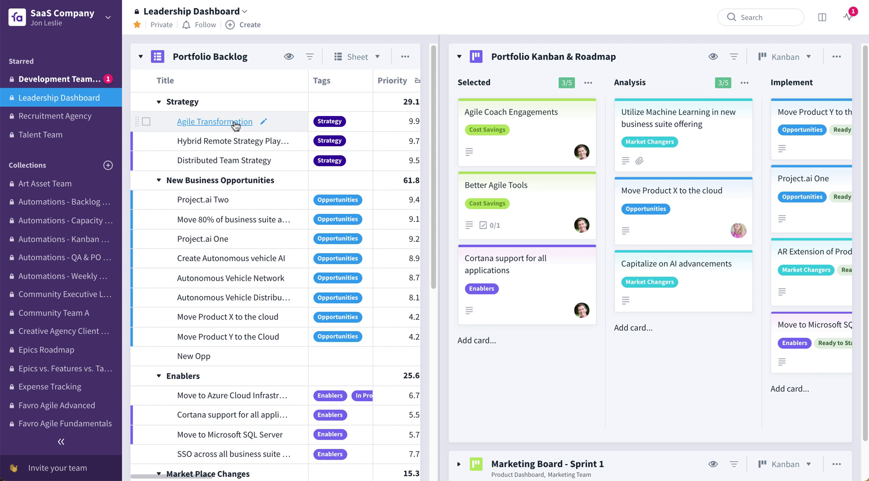
drag(230, 126, 493, 122)
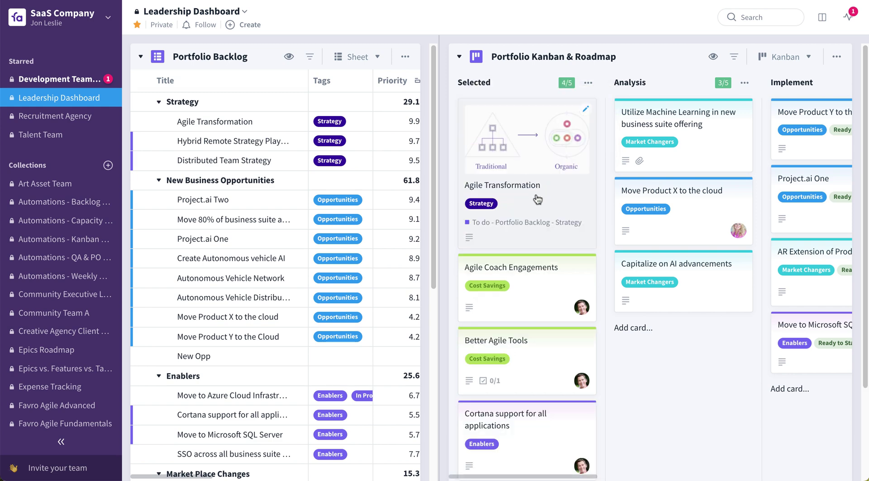
drag(529, 198, 796, 133)
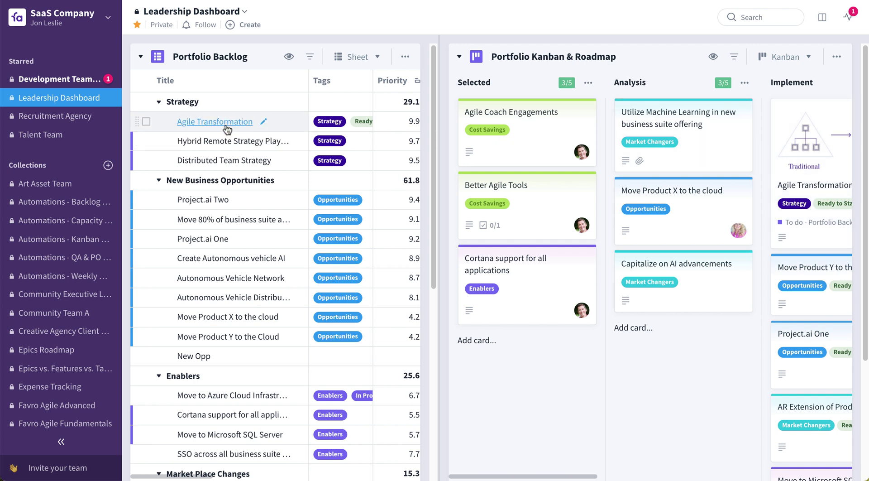
- Move Chief Growth Officer from Recruitment Backlog through Selected and Analysis into Implement, then open Talent Team
click(141, 57)
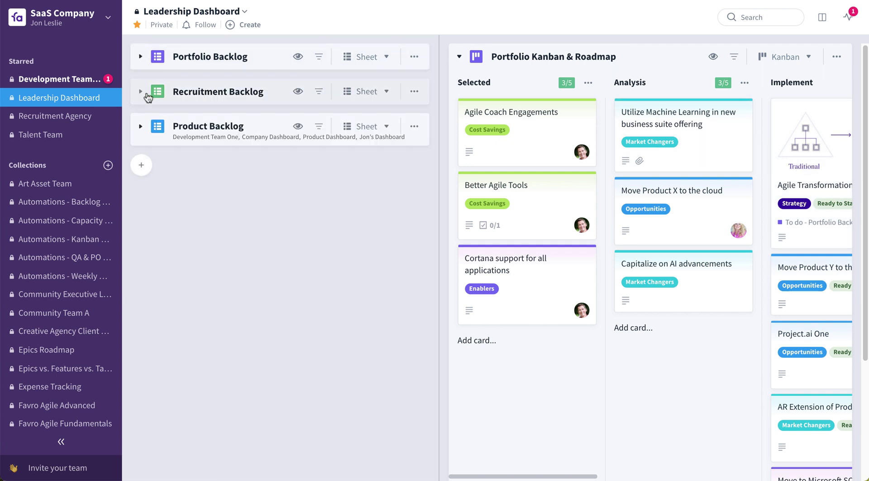
click(142, 93)
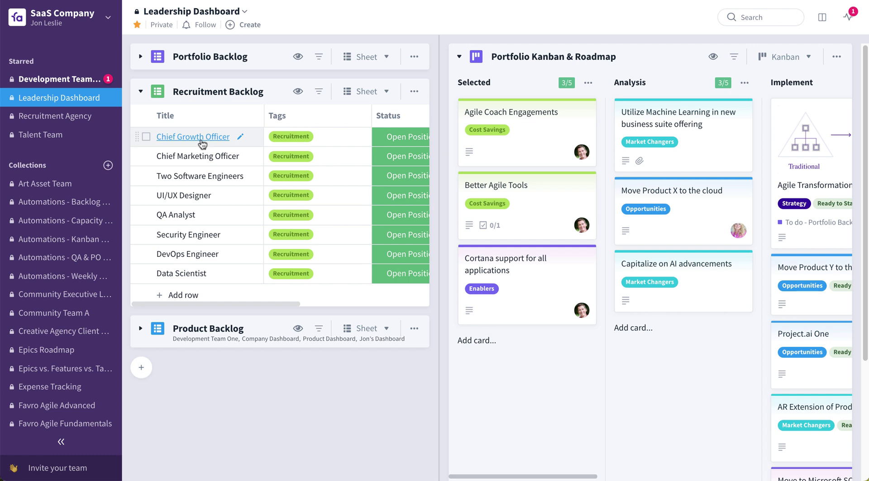
drag(201, 142, 509, 120)
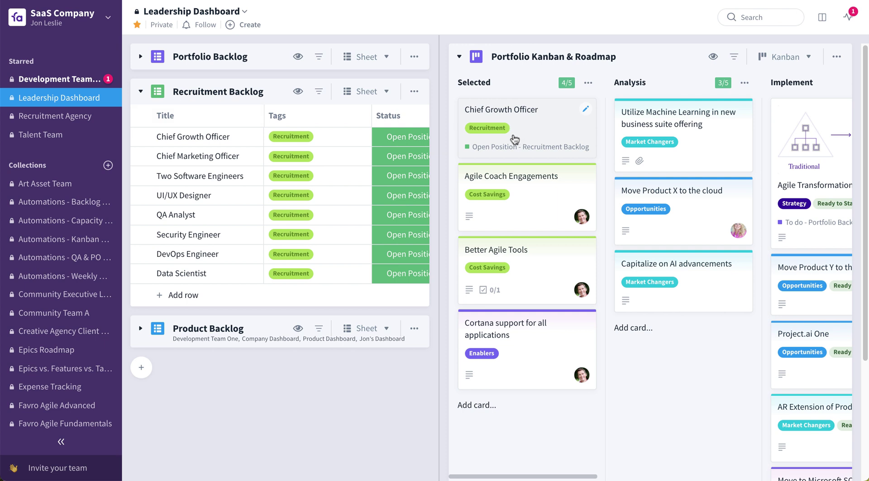
drag(514, 139, 666, 122)
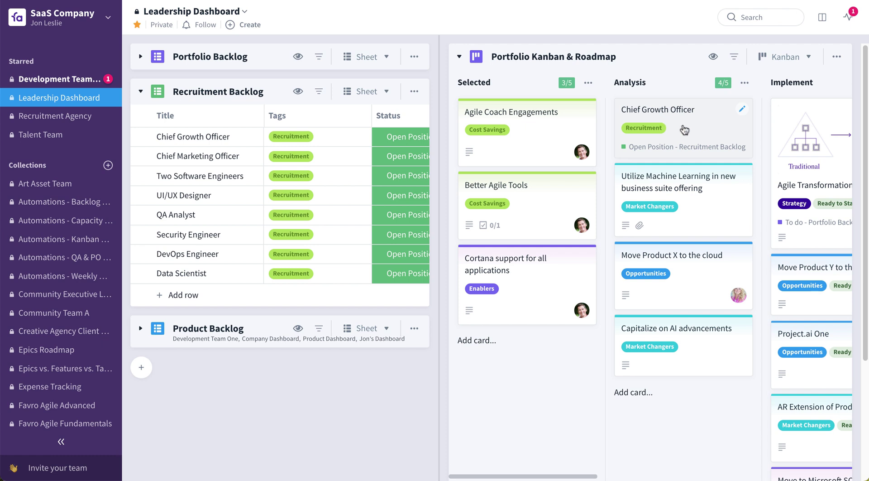
drag(683, 129, 767, 121)
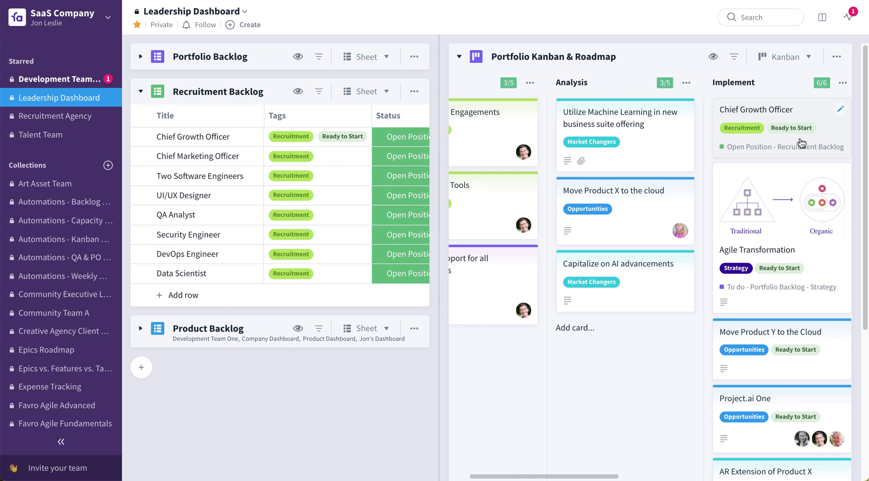
click(33, 135)
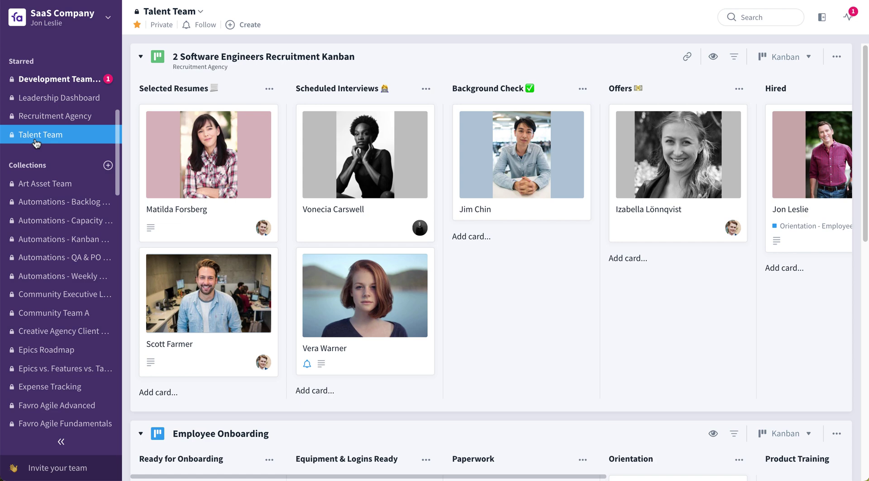
- Open a side pane and add the Recruitment Backlog sheet from the Leadership Dashboard
key(l)
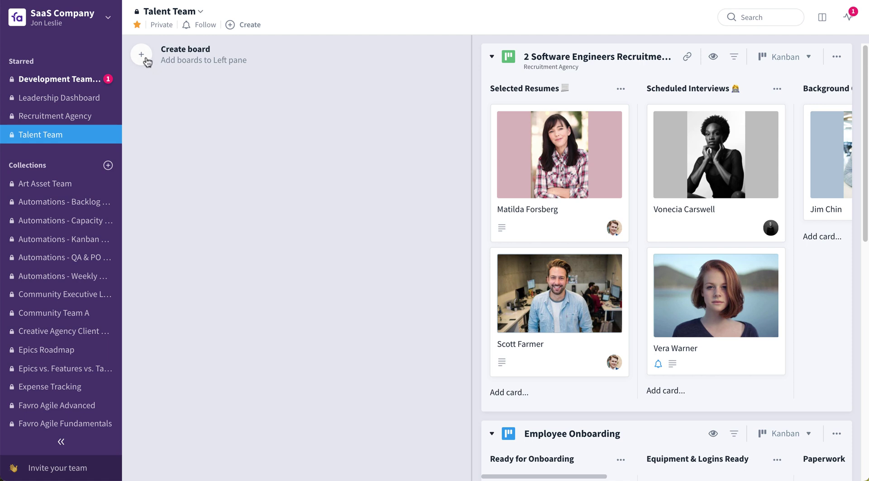
click(146, 60)
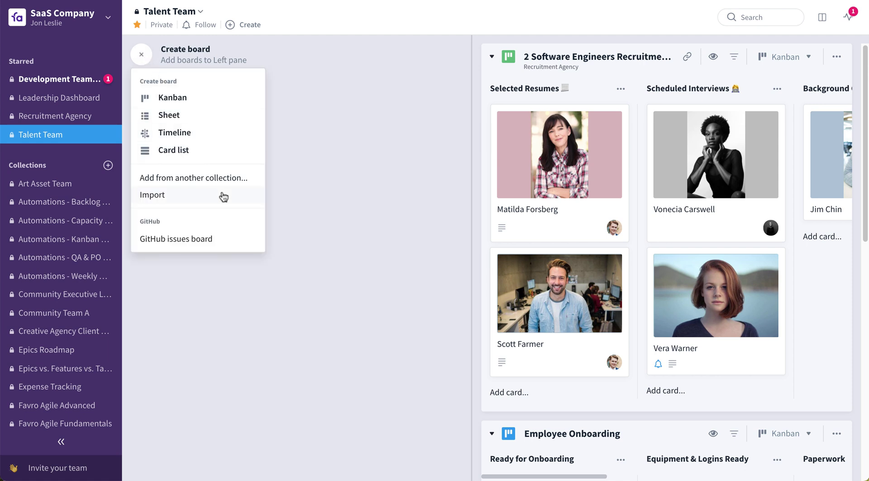
click(225, 178)
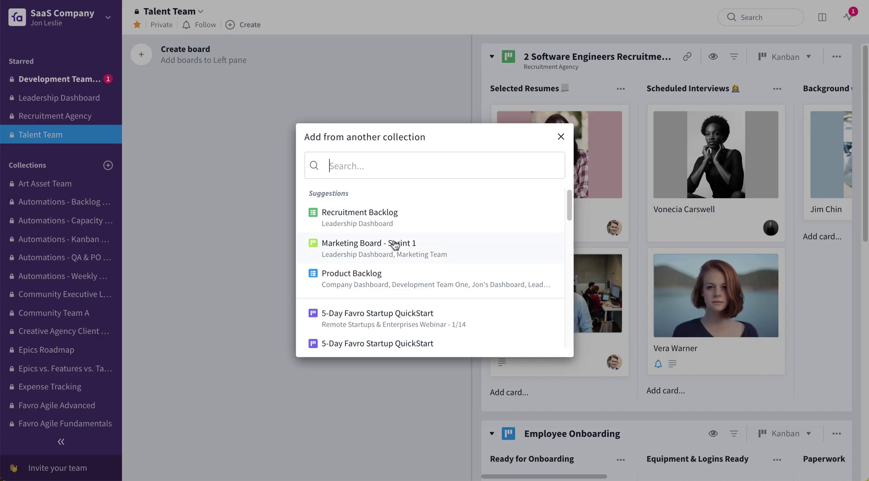
click(392, 216)
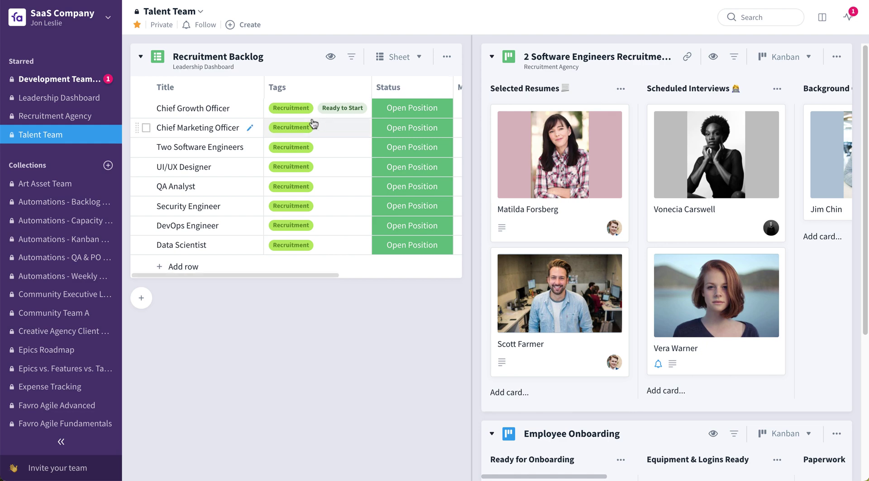
- Open the Chief Growth Officer card and use Break down to Board on it
click(200, 109)
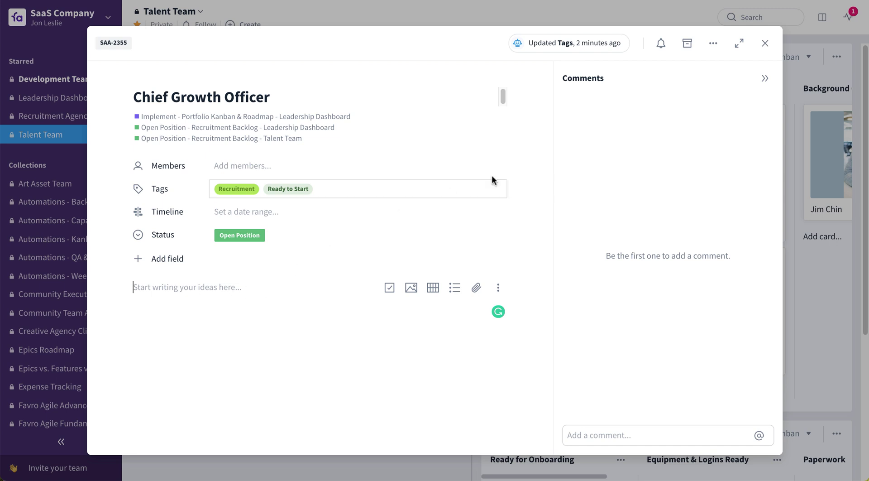
click(714, 44)
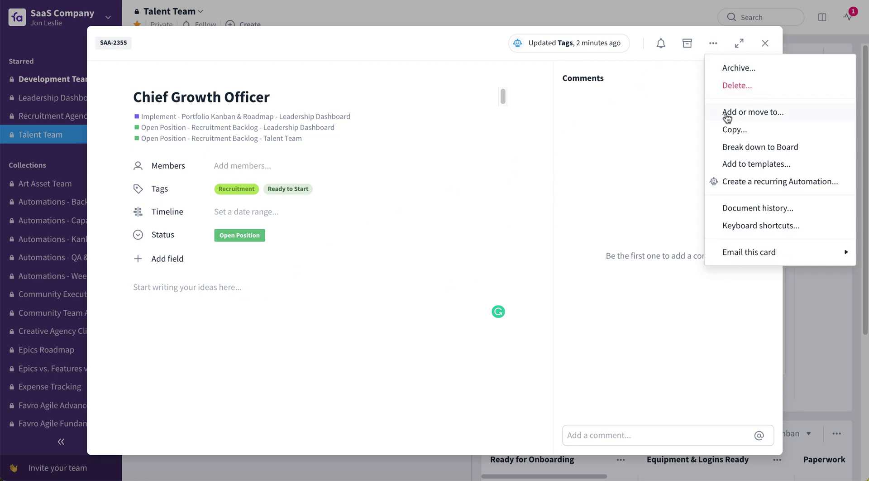
click(781, 153)
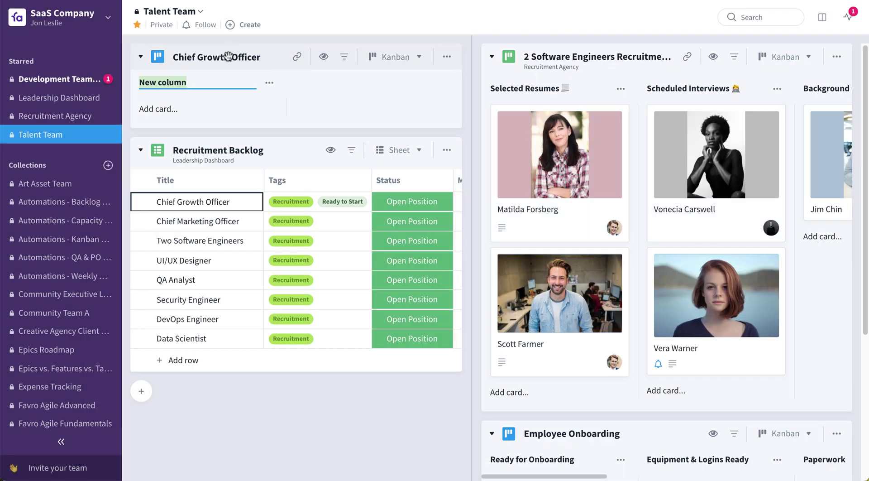
- Place the Chief Growth Officer board above the recruitment Kanban, widen it, and rename its first column 'Selected Resumes'
drag(231, 56, 564, 53)
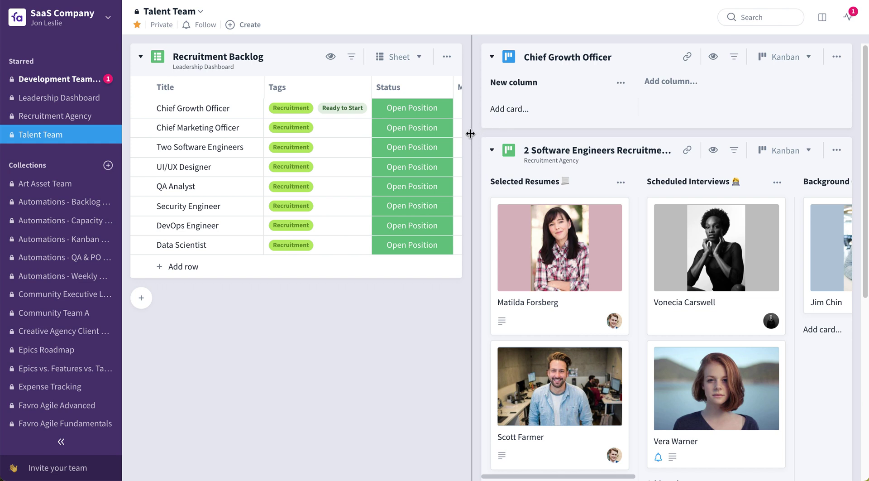
drag(471, 134, 363, 137)
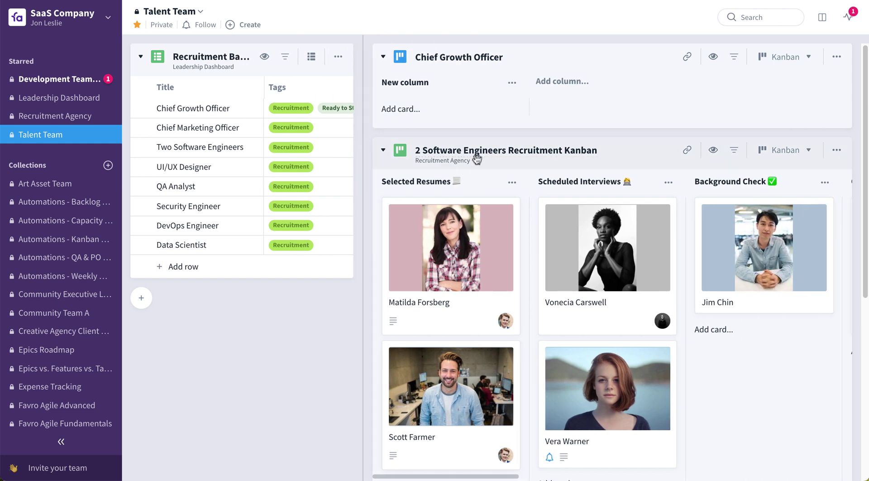
click(440, 80)
text(S)
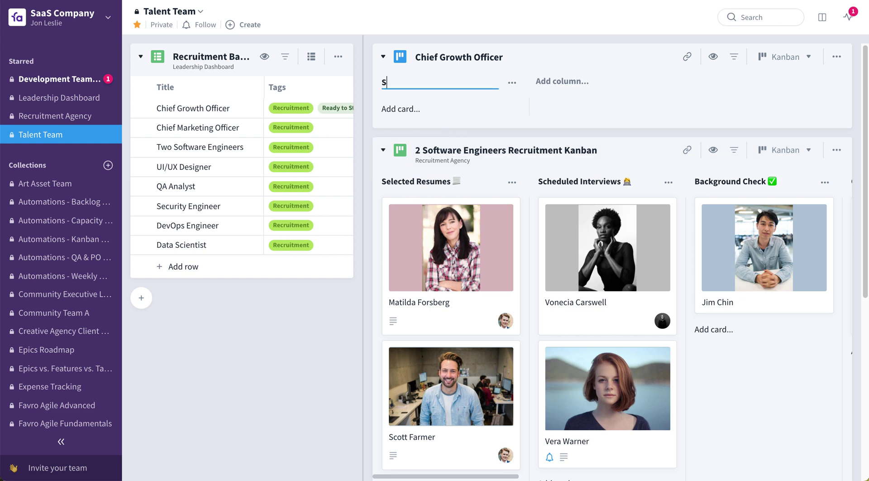
text(elected Resumes)
key(Return)
- Add 'Scheduled Interviews' and 'Background Check' columns after Selected Resumes
click(552, 81)
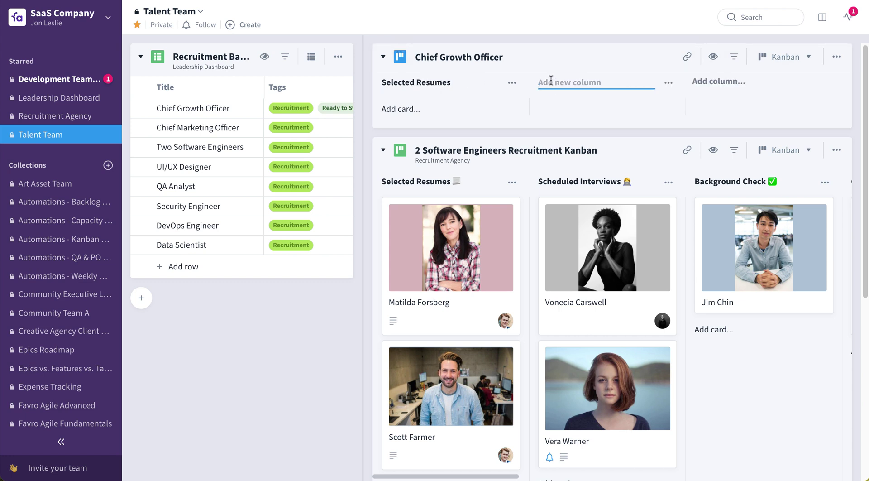
text(Scheduled Interviews)
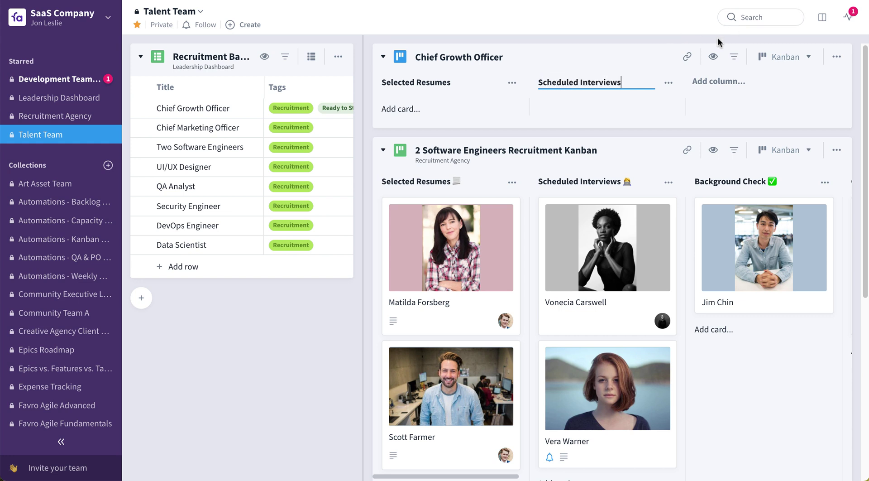
key(Return)
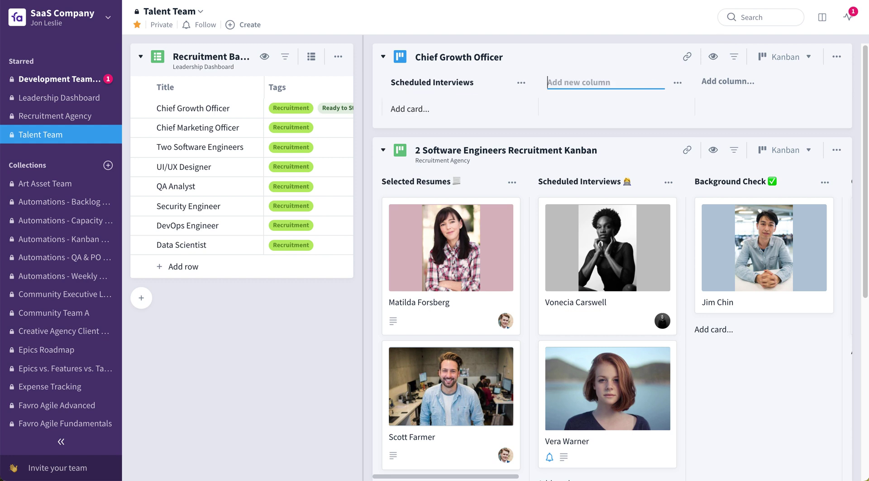
text(Backgrounm)
key(BackSpace)
text(d Check)
key(Return)
- Add the final 'Offer' and 'Hired' columns to the board
text(Offer)
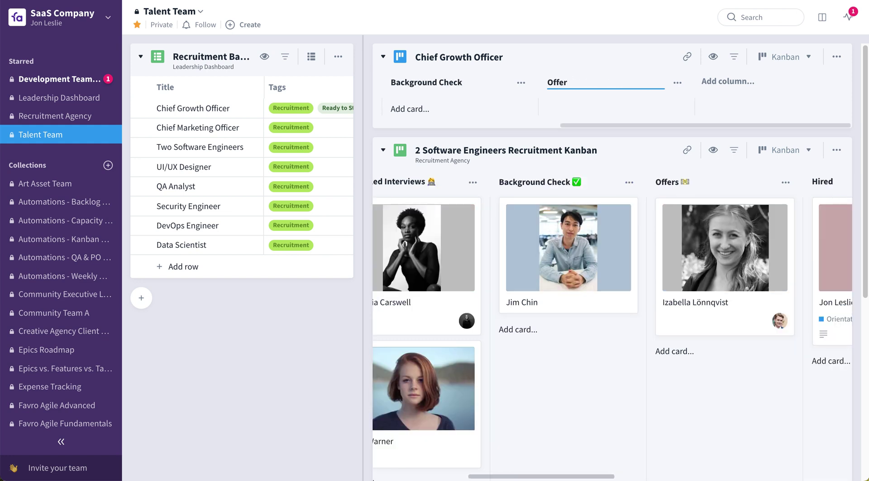
key(Return)
click(722, 84)
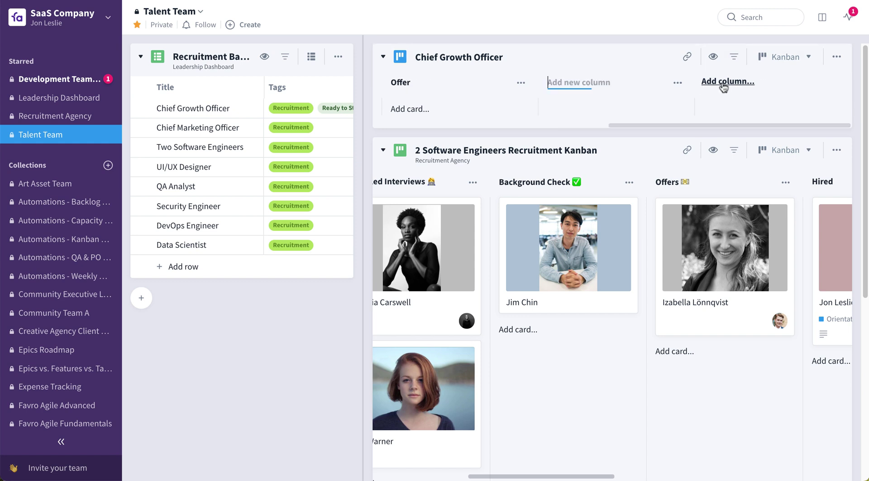
text(Hired)
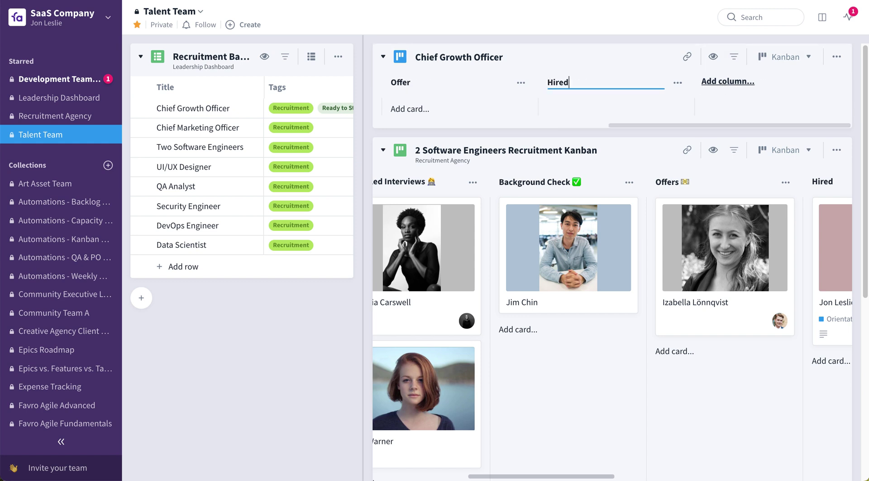
key(Return)
drag(740, 124, 445, 129)
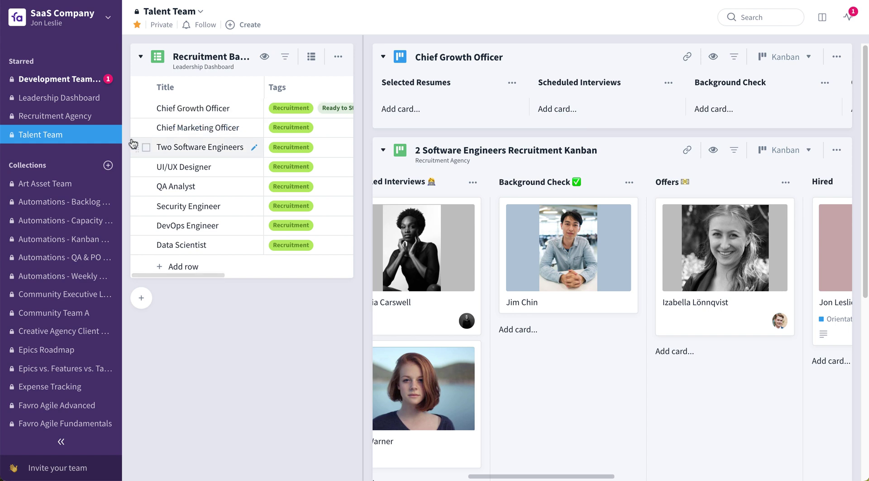
- In Recruitment Agency, search 'Chief' under Add from another collection and add the Chief Growth Officer board
click(69, 124)
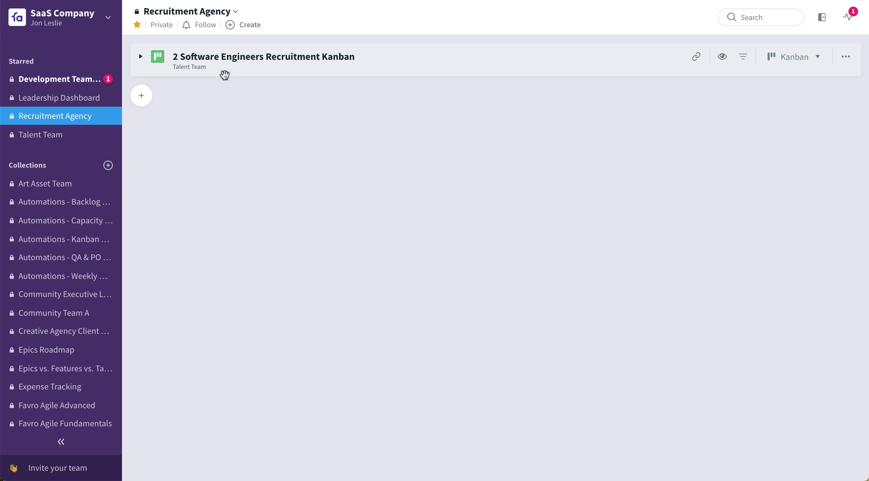
click(143, 99)
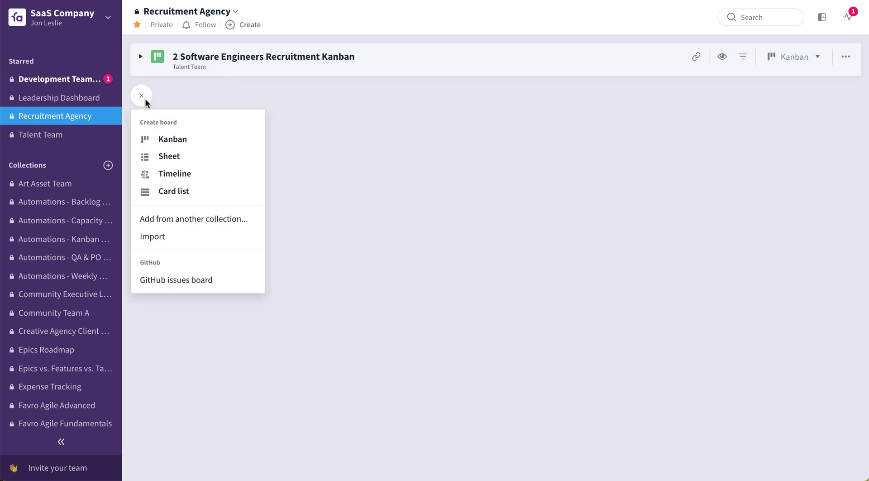
click(209, 221)
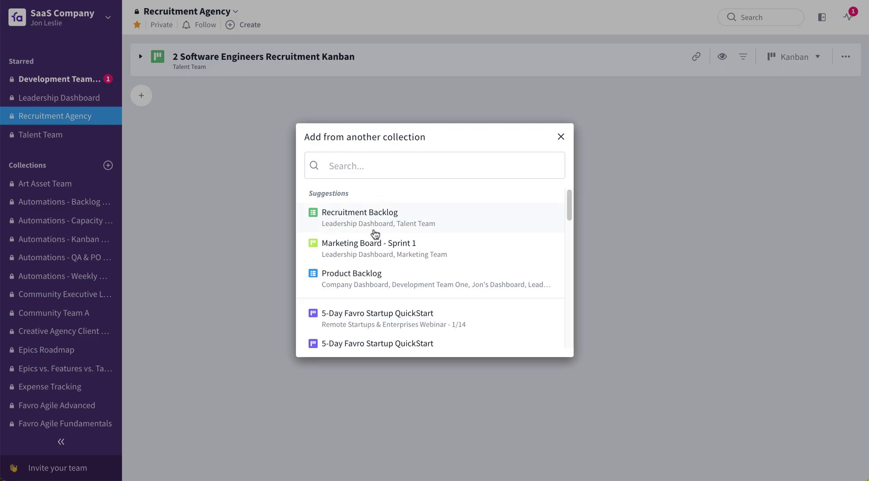
text(Chi)
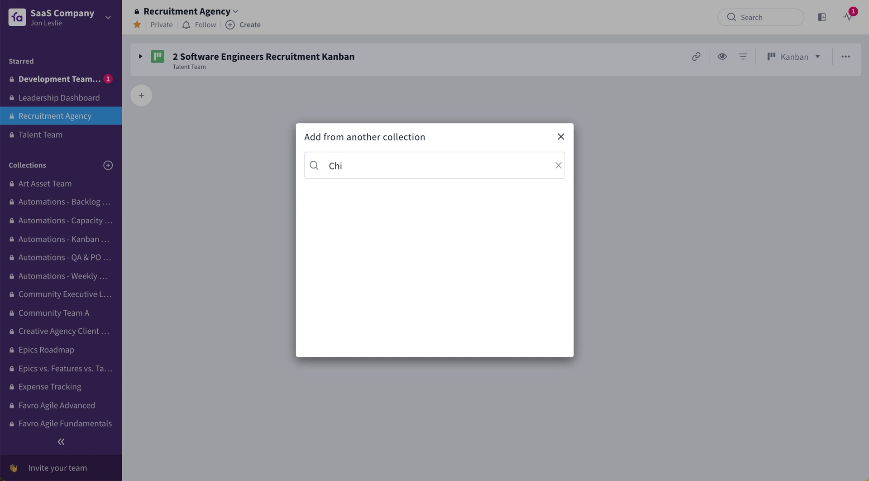
text(ef)
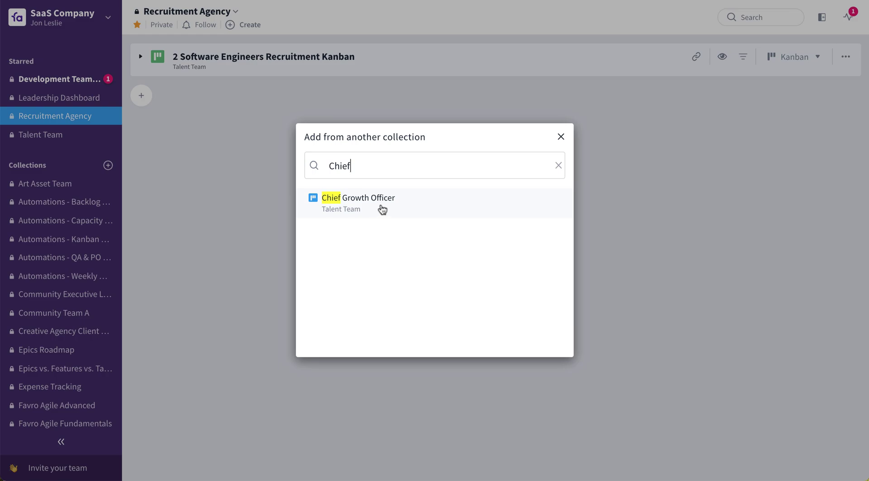
click(381, 208)
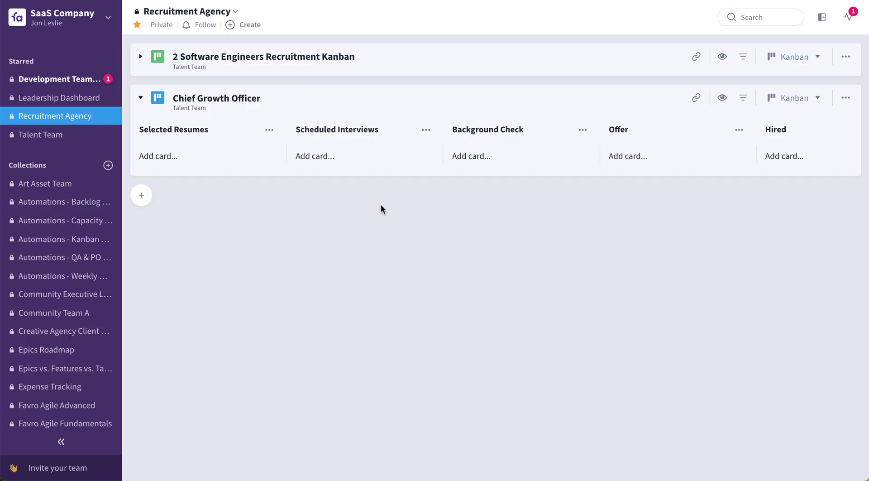
click(236, 13)
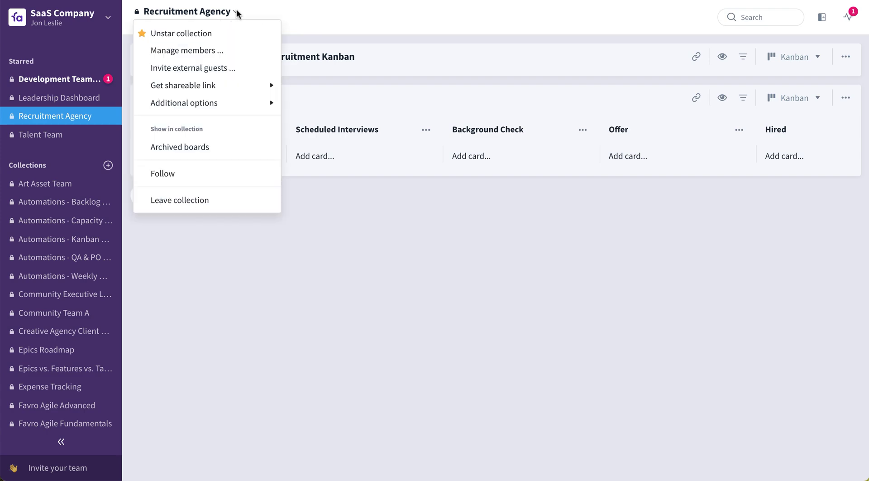
click(223, 50)
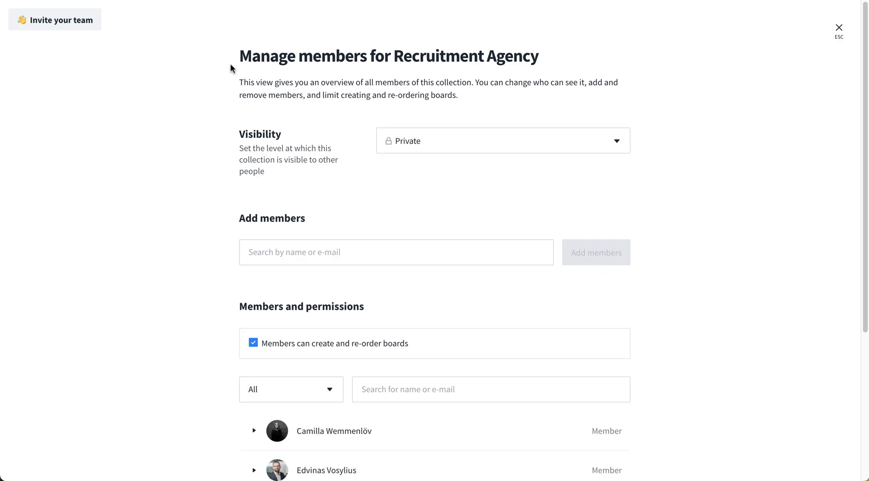
scroll(409, 285, down, 2)
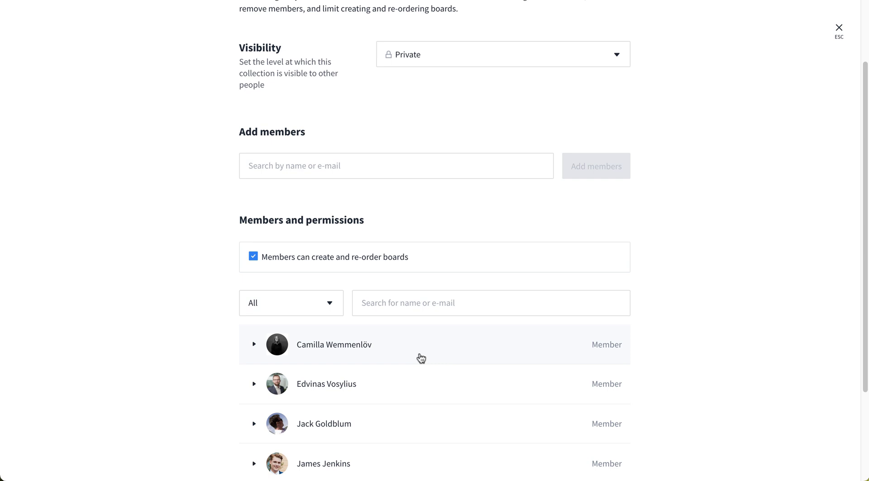
click(833, 34)
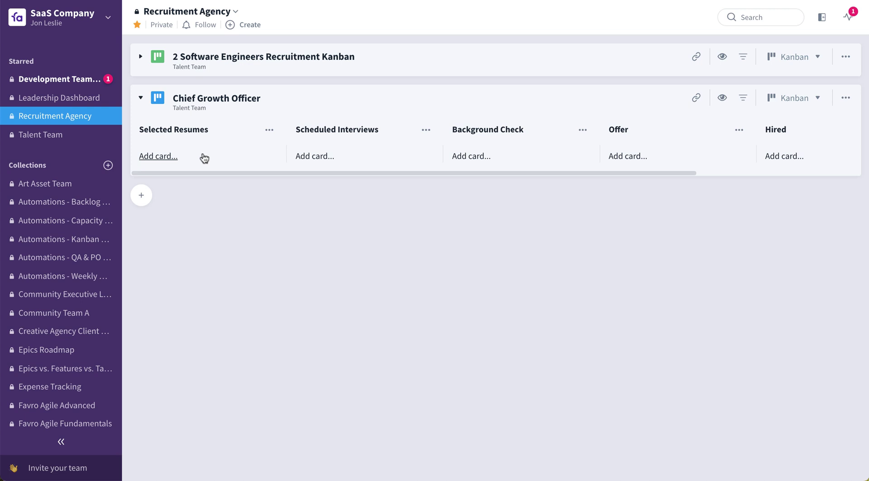
- Create a card with the candidate's name under Selected Resumes and drag it to the Offer column
click(156, 159)
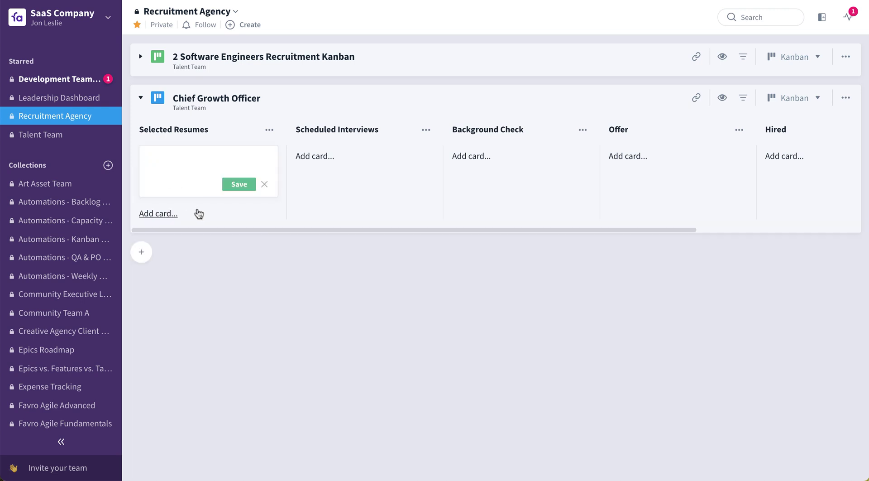
key(Return)
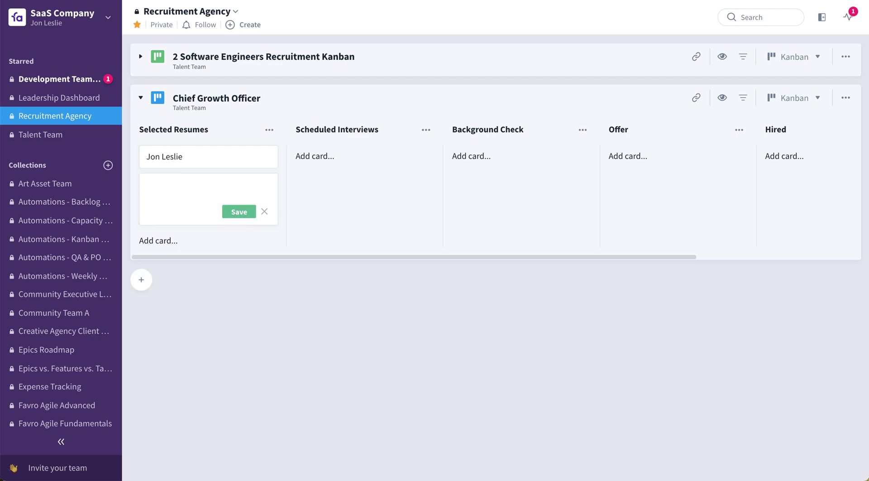
key(Escape)
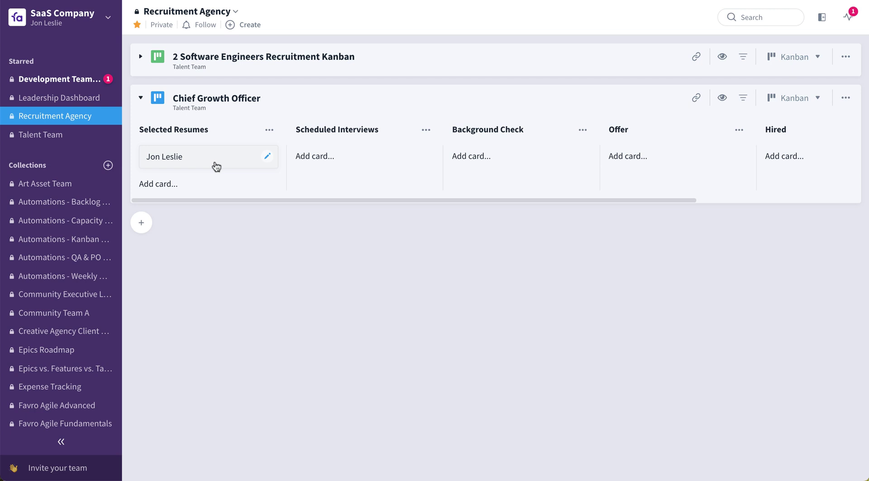
drag(215, 165, 607, 156)
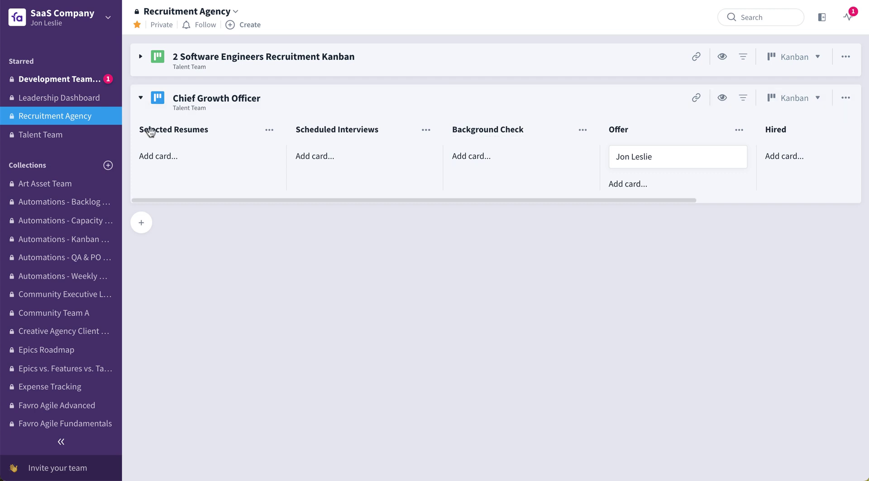
- In Talent Team, collapse the Chief Growth Officer board and drag a Selected Resumes card into Scheduled Interviews
click(59, 143)
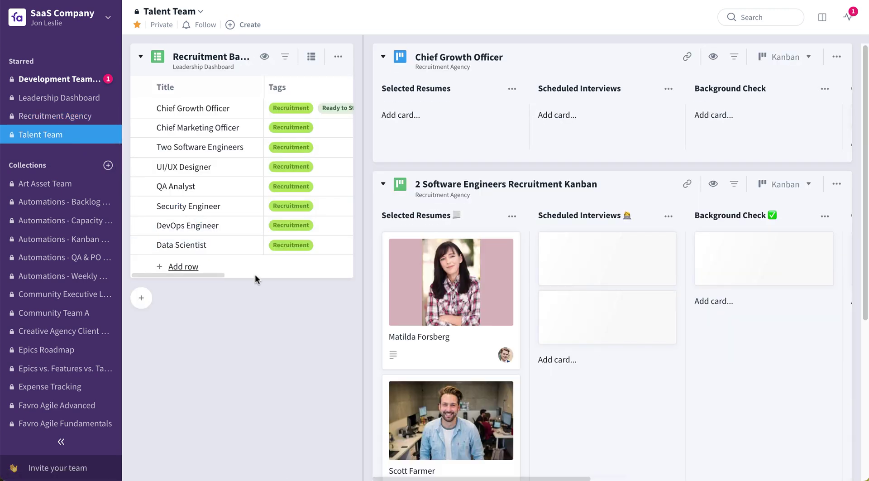
scroll(268, 292, right, 5)
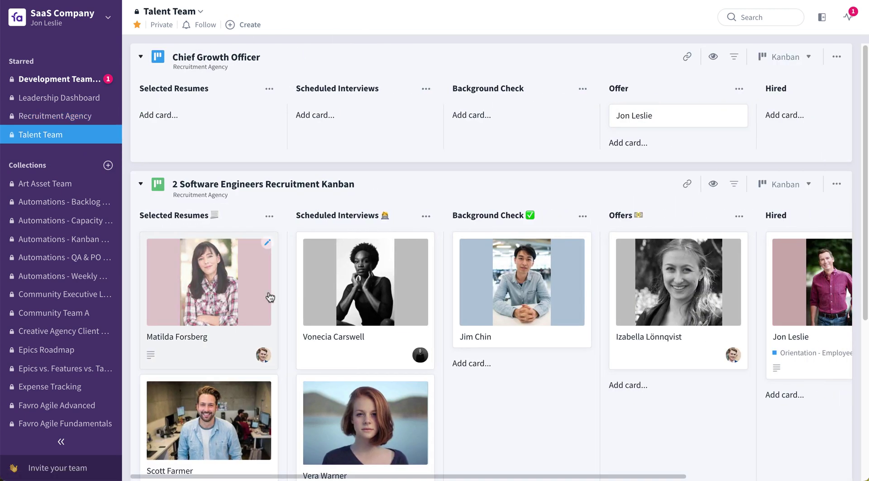
click(142, 57)
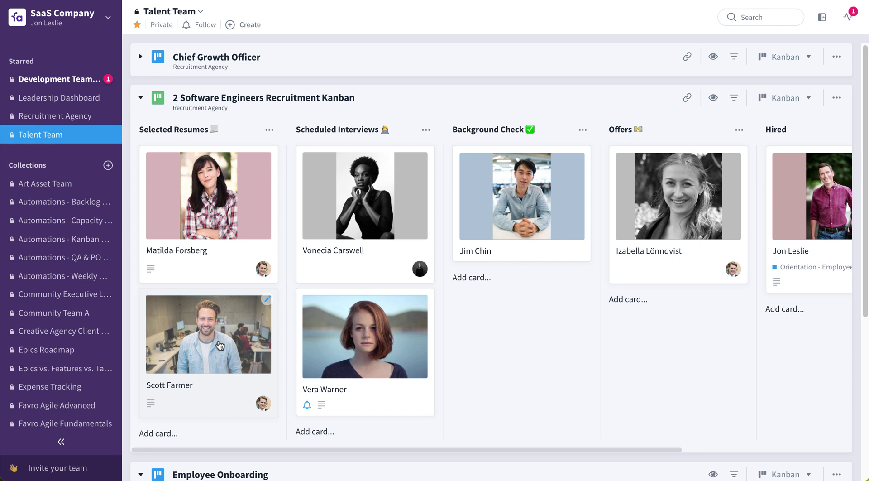
drag(220, 346, 361, 206)
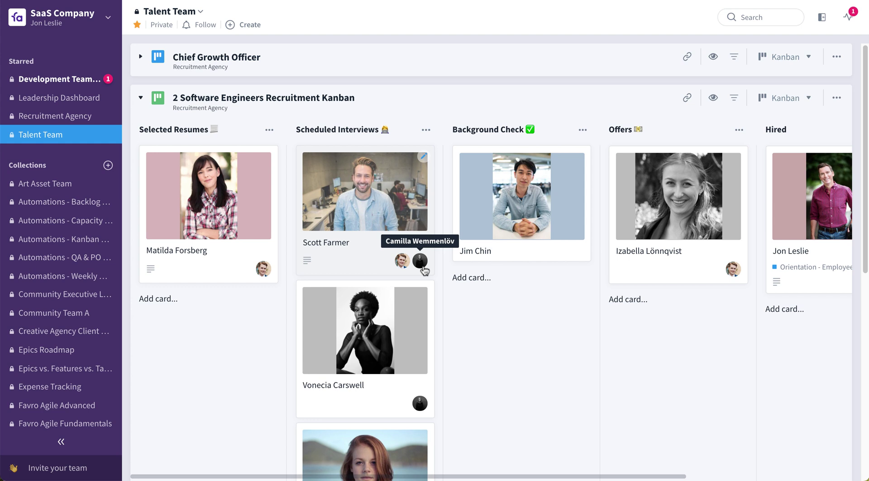
click(426, 130)
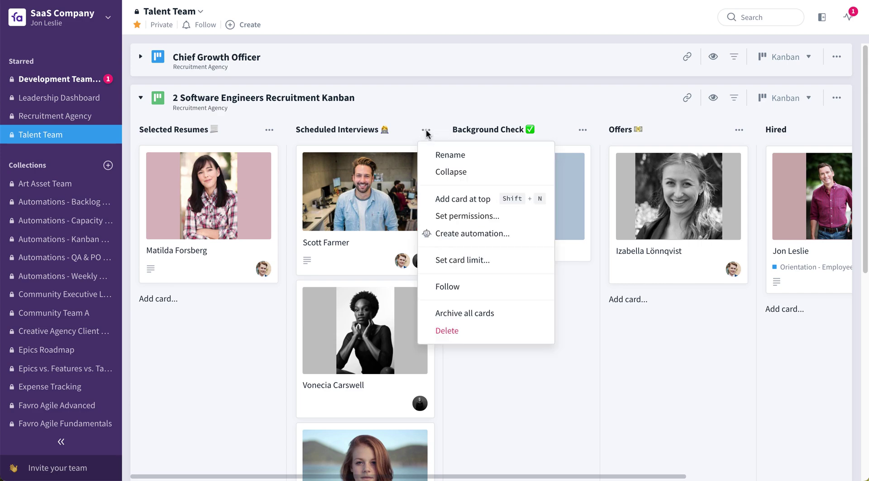
click(463, 233)
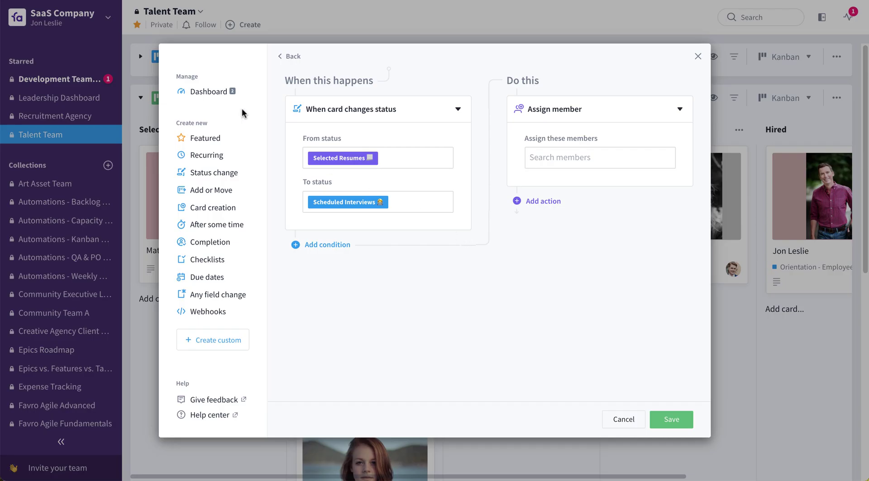
click(228, 91)
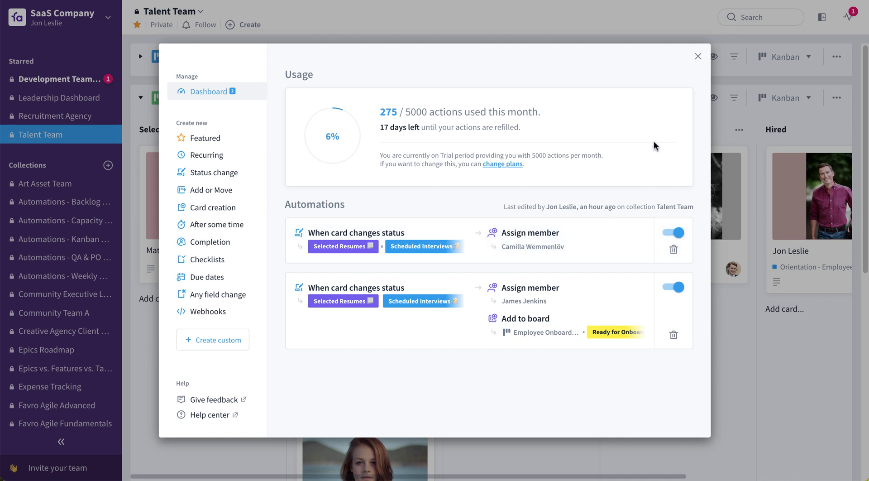
click(697, 56)
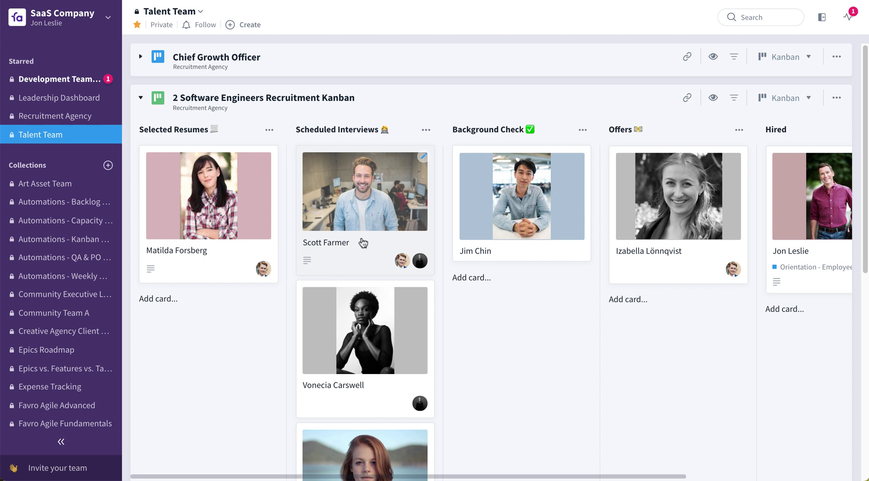
- Move the candidate card to Hired, then advance its Employee Onboarding card through Equipment & Logins Ready to Orientation
drag(362, 243, 777, 216)
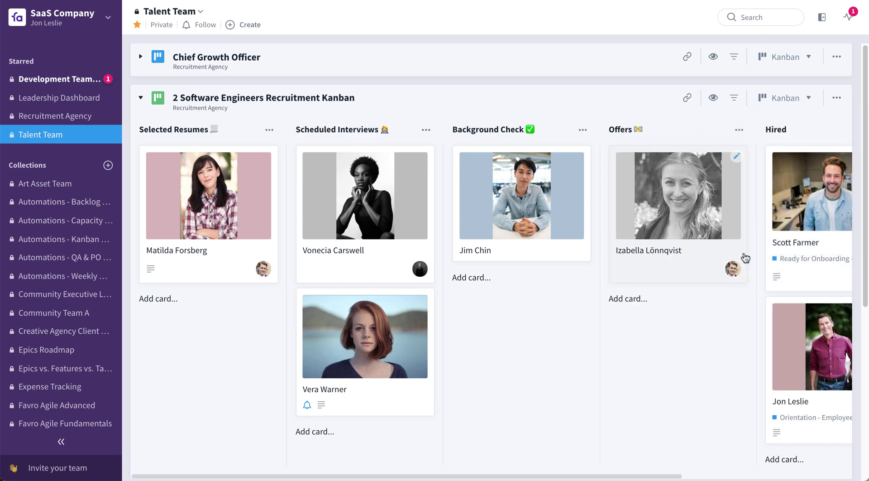
scroll(727, 312, right, 3)
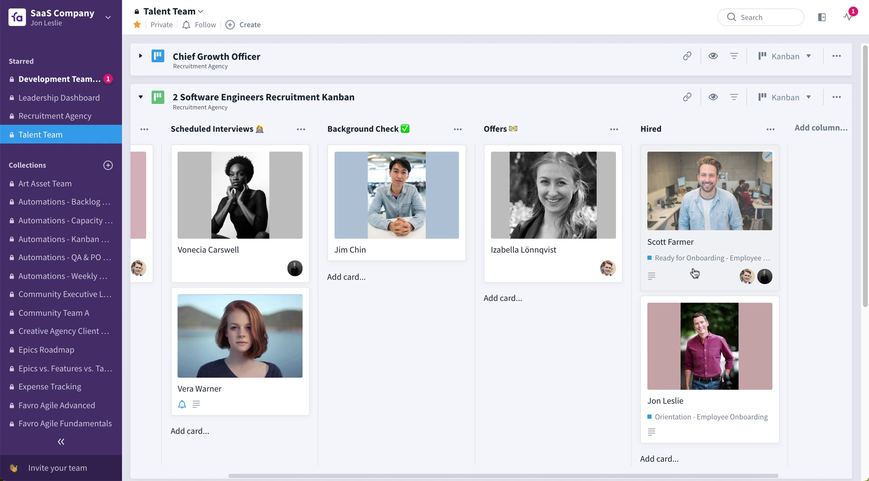
scroll(310, 330, down, 4)
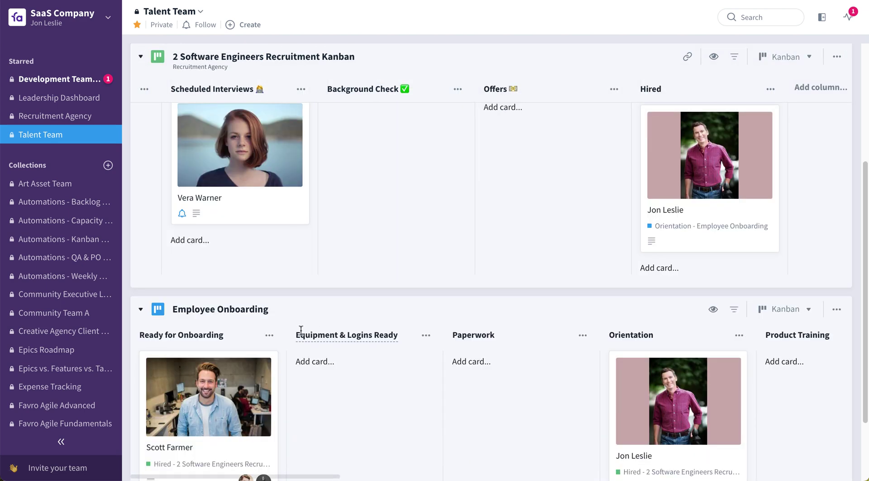
scroll(301, 331, down, 2)
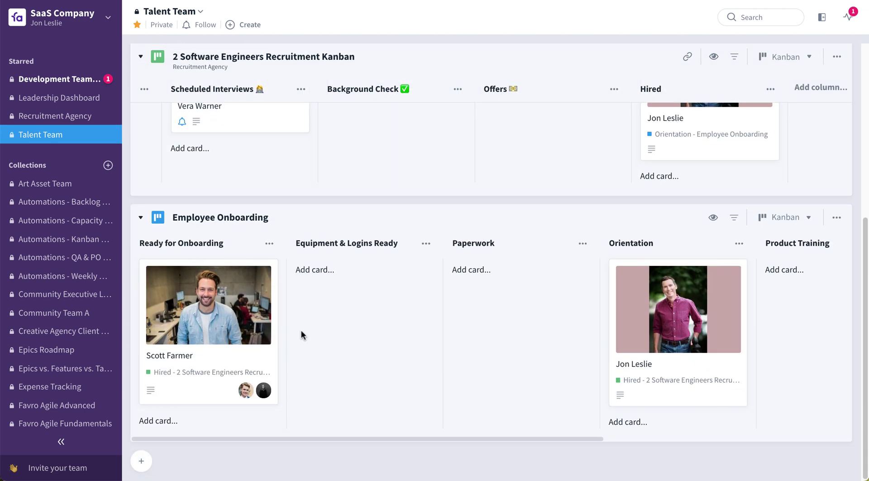
drag(211, 364, 337, 343)
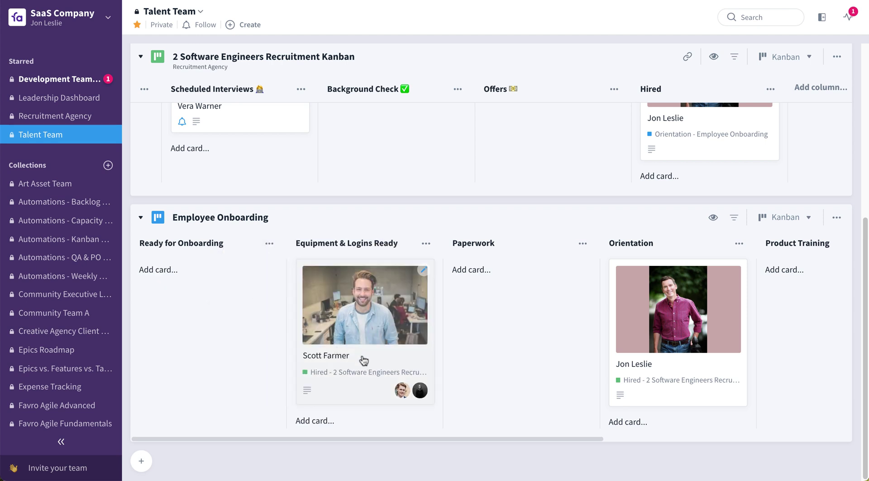
drag(364, 360, 701, 318)
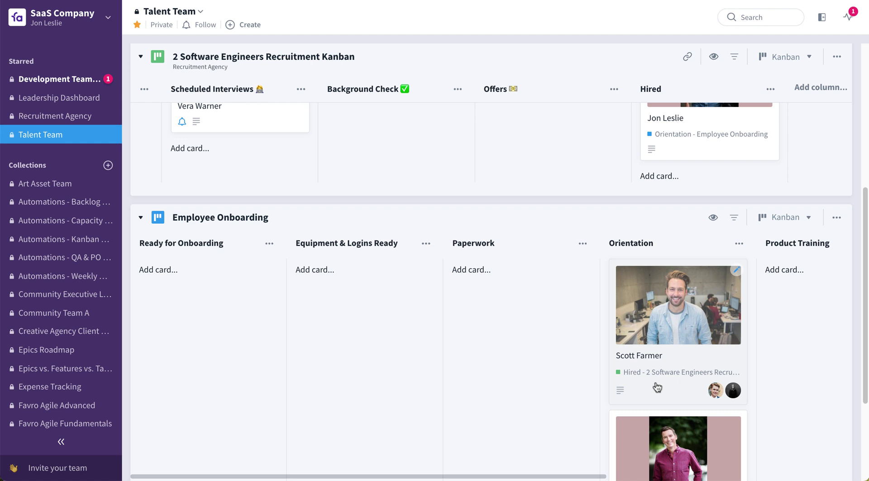
scroll(702, 353, up, 5)
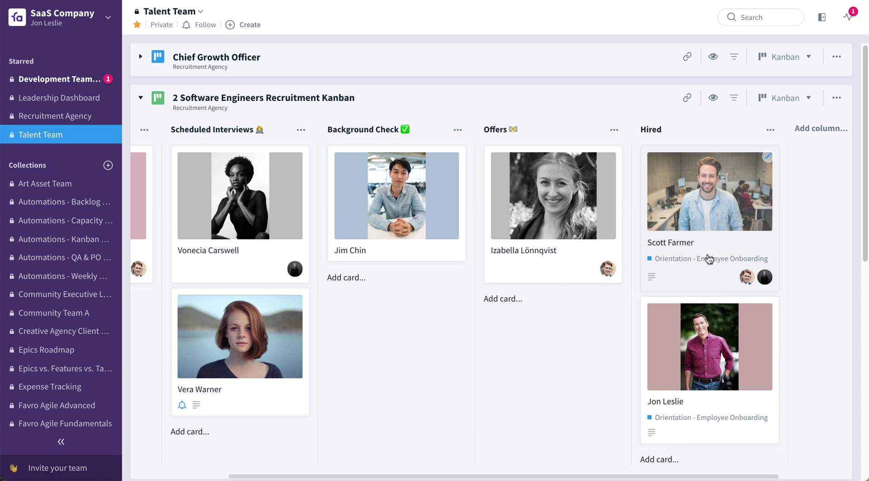
click(109, 28)
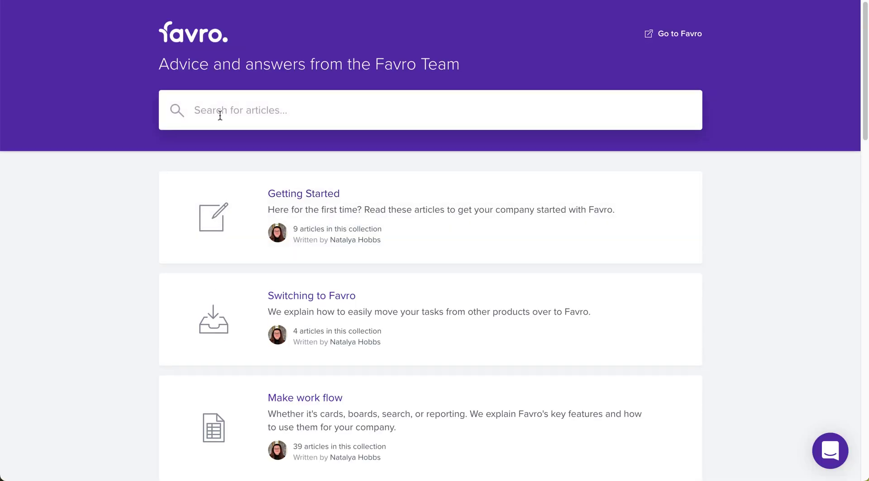
text(Automations)
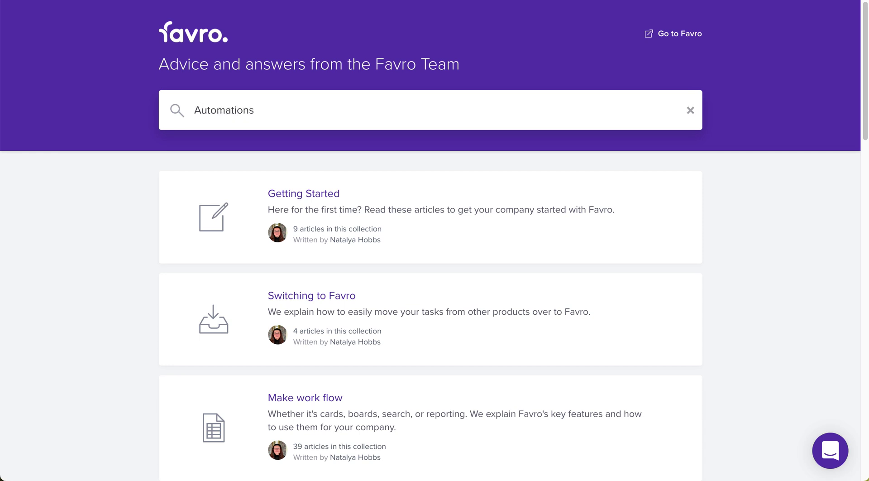
key(Return)
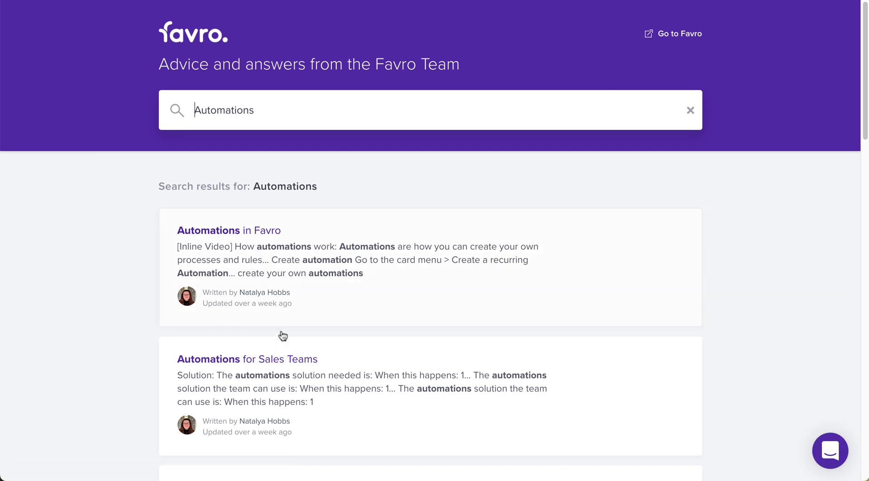
scroll(297, 348, down, 3)
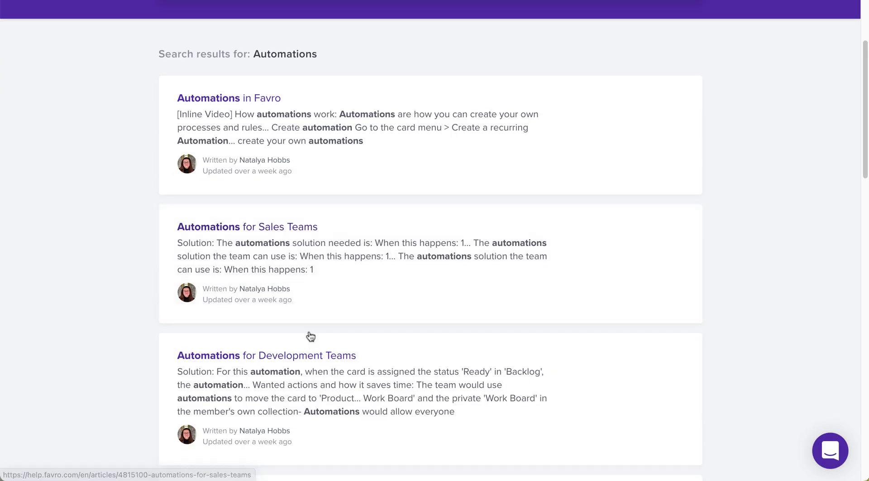
scroll(316, 354, down, 2)
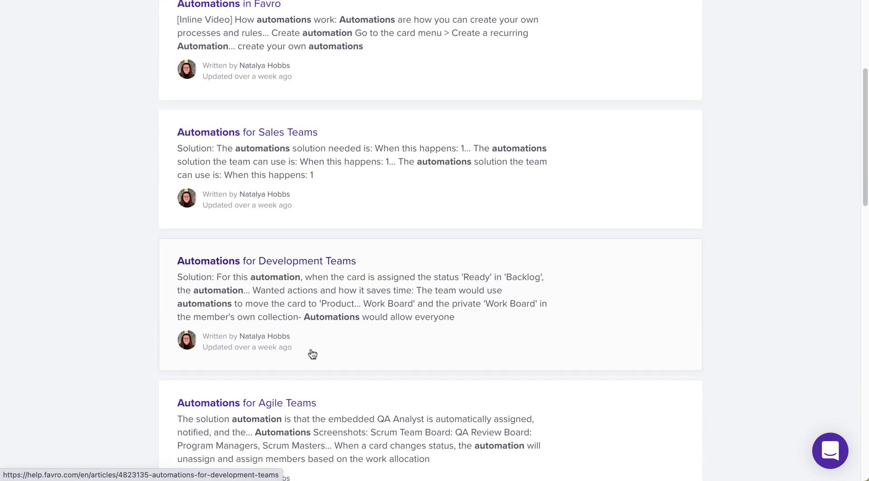
scroll(312, 353, up, 5)
click(257, 229)
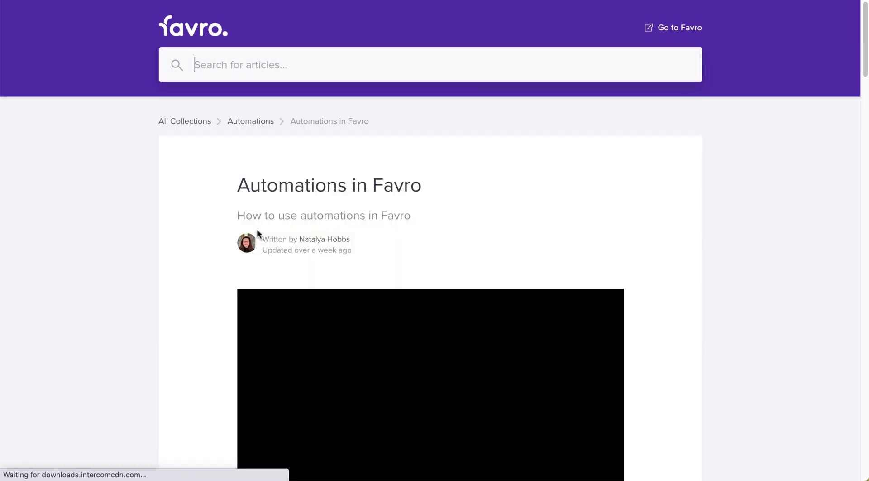
scroll(188, 309, down, 7)
scroll(197, 310, up, 3)
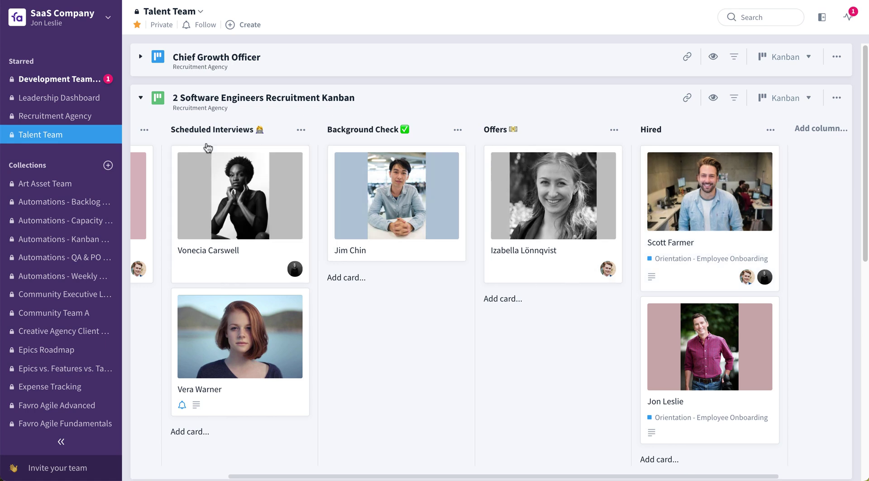
- On the Leadership Dashboard, expand Portfolio Backlog and open the Agile Transformation card's details
click(70, 101)
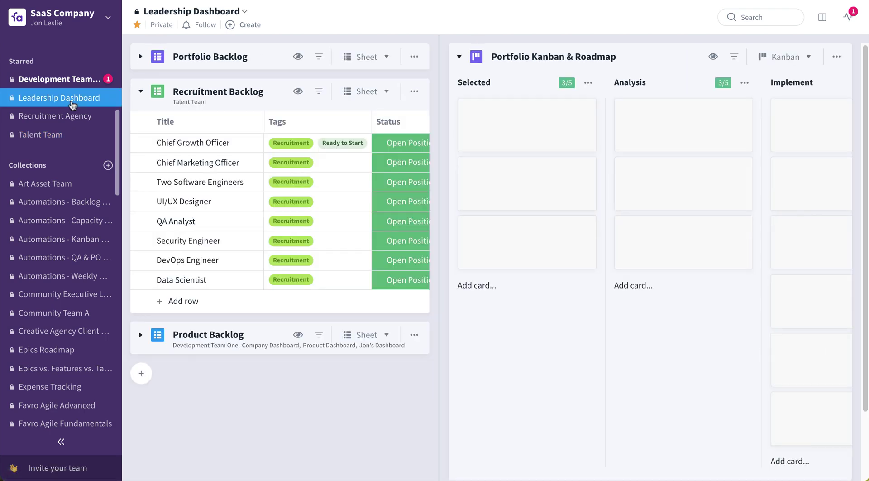
click(141, 57)
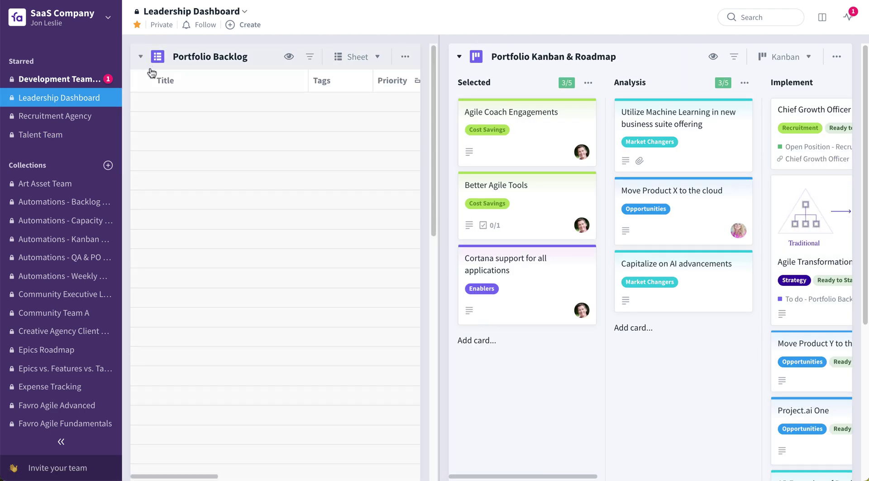
click(205, 122)
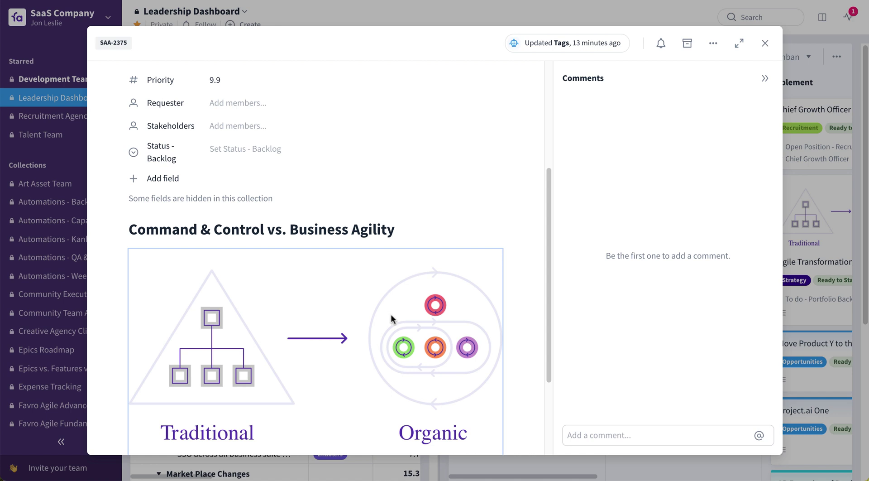
scroll(390, 314, down, 1)
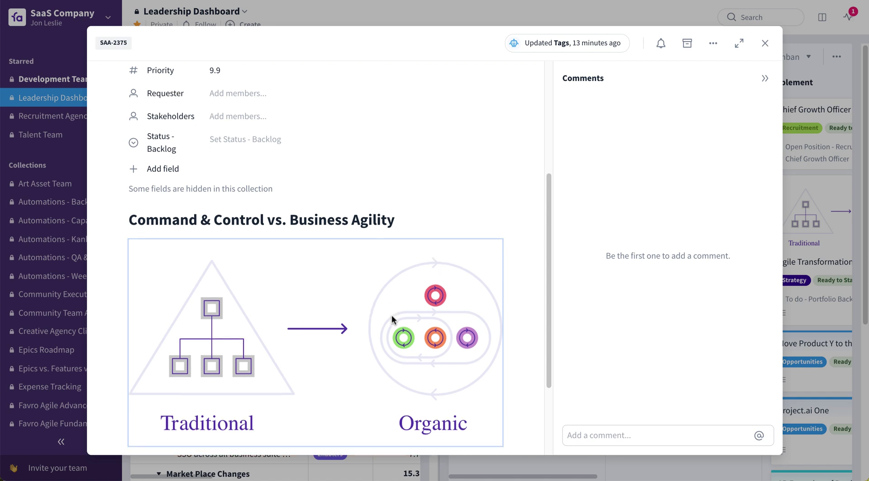